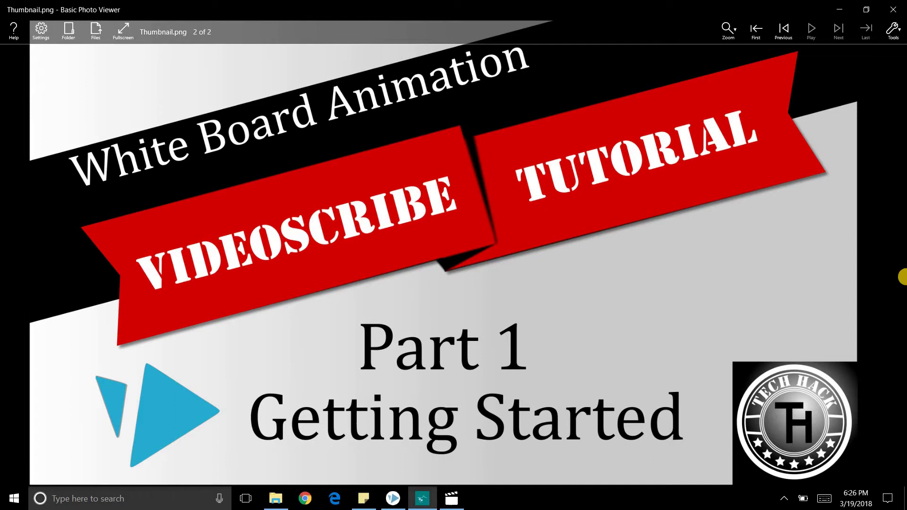
- Advance the photo viewer to Download link.PNG, the VideoScribe download page screenshot
key(Right)
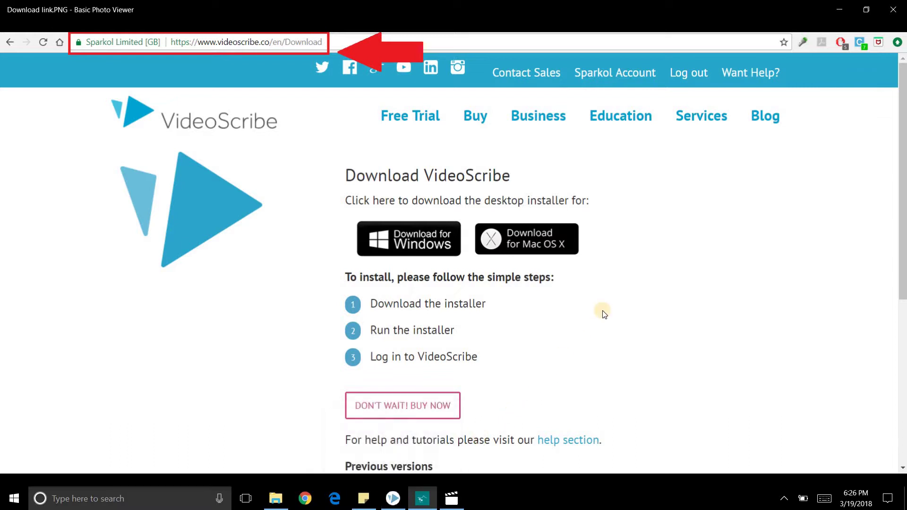
- Switch to the VideoScribe window showing its gallery of existing scribes
click(393, 498)
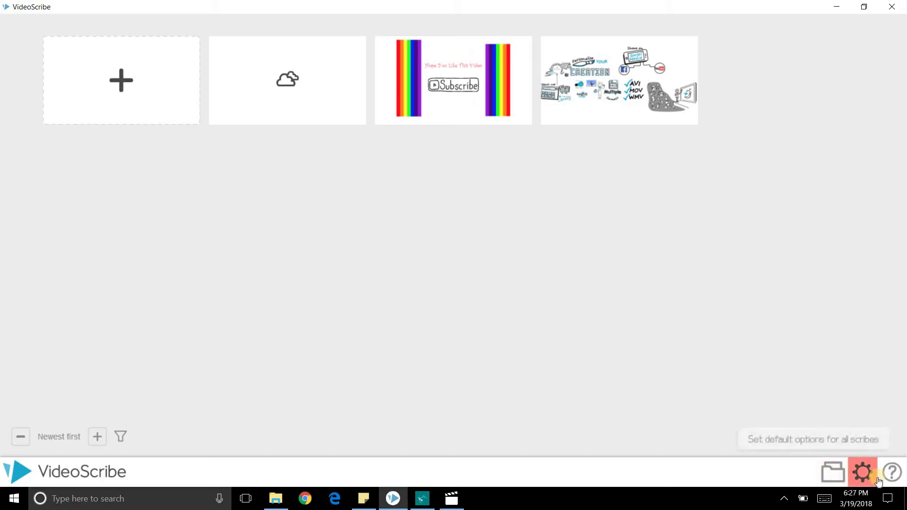
click(863, 472)
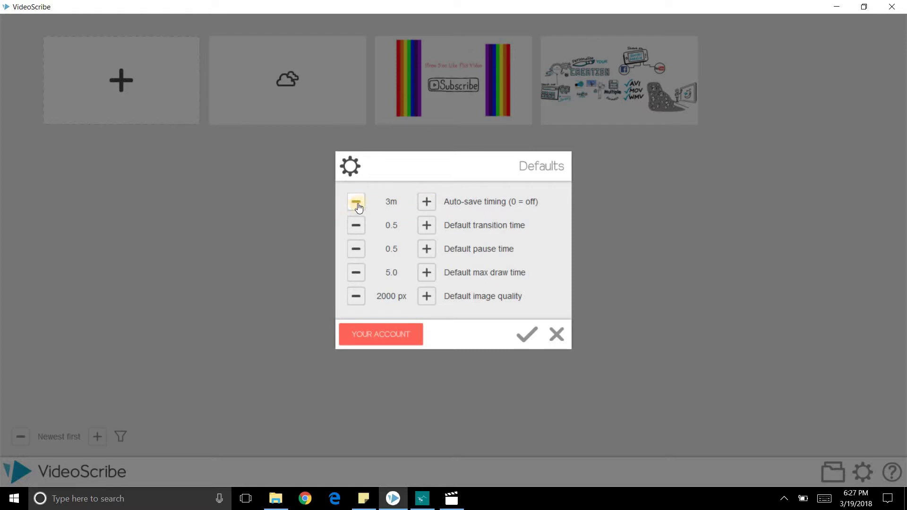
click(390, 202)
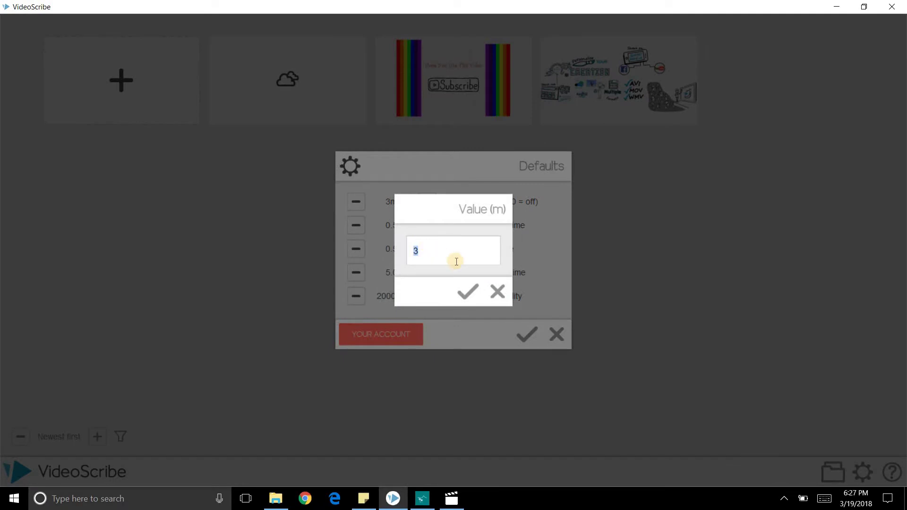
click(497, 291)
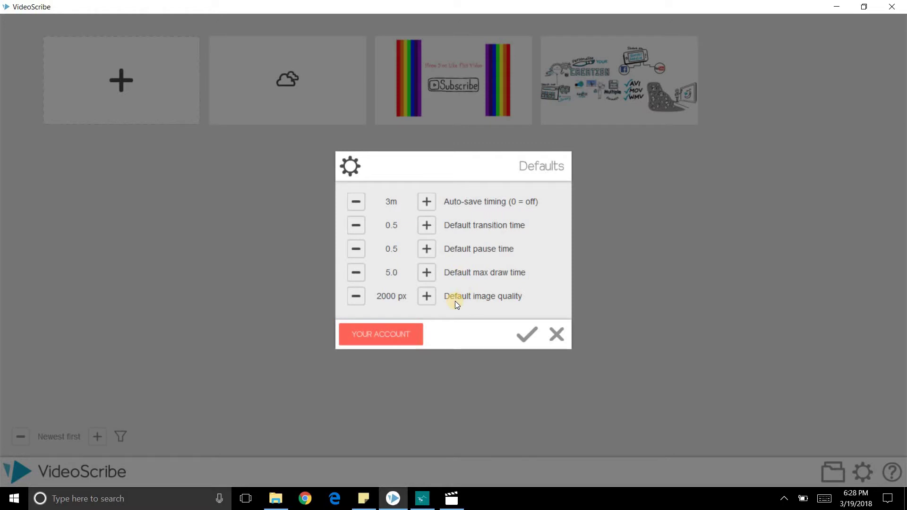
click(552, 334)
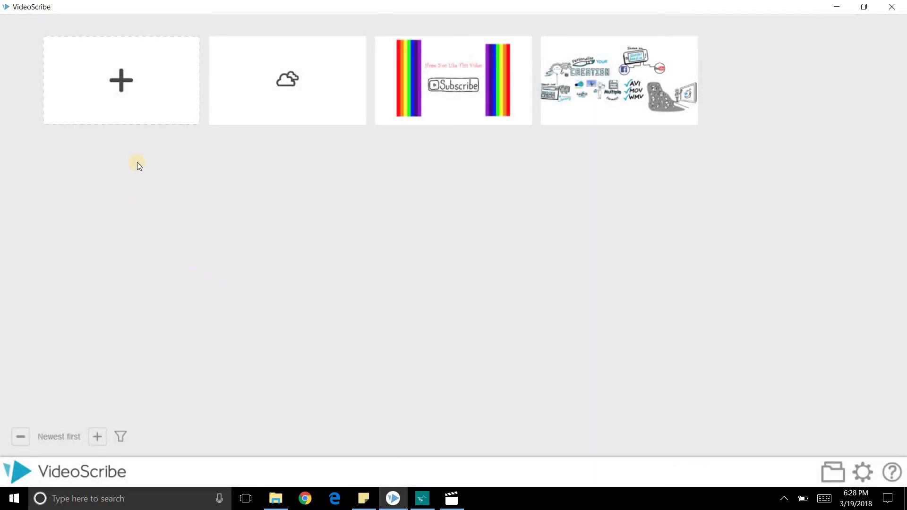
- Create a new blank scribe from the gallery's + tile
click(134, 80)
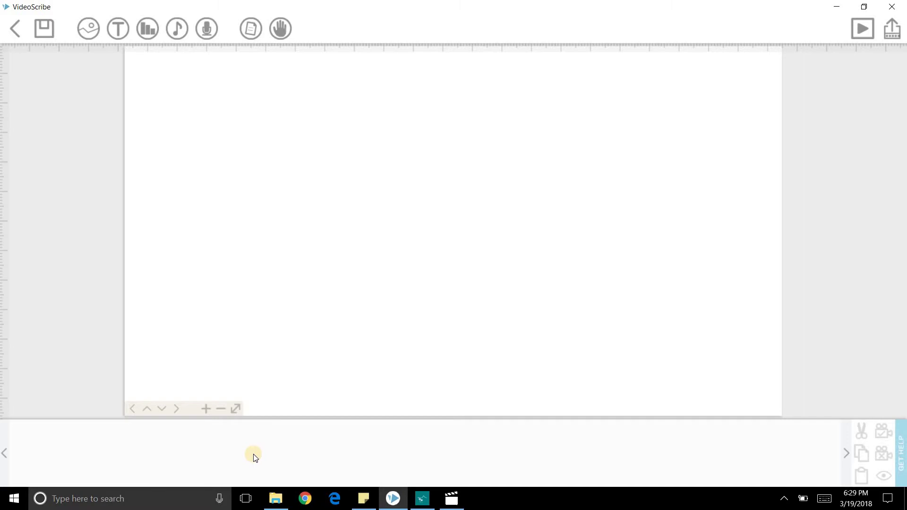
click(47, 35)
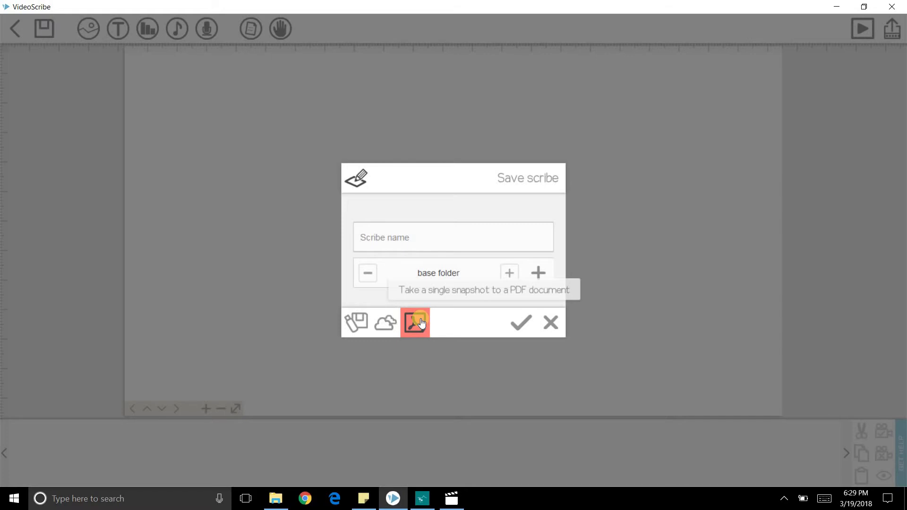
click(549, 326)
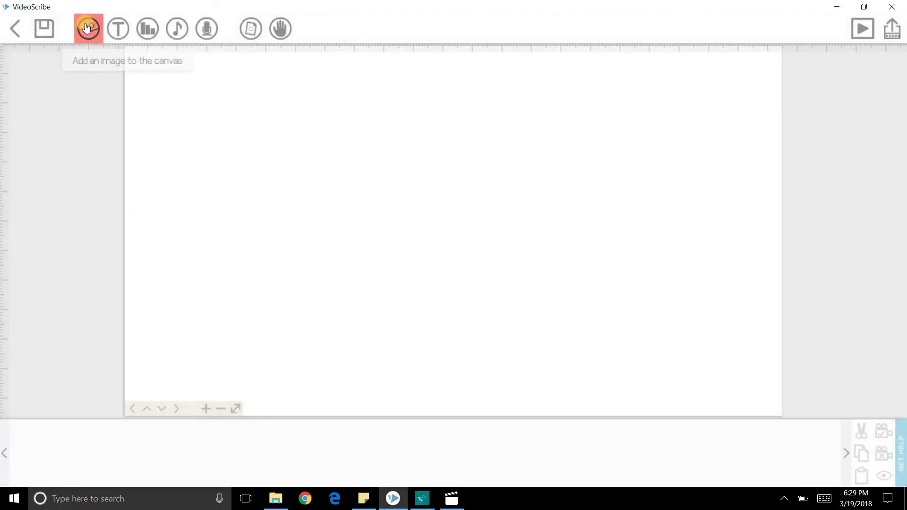
click(87, 29)
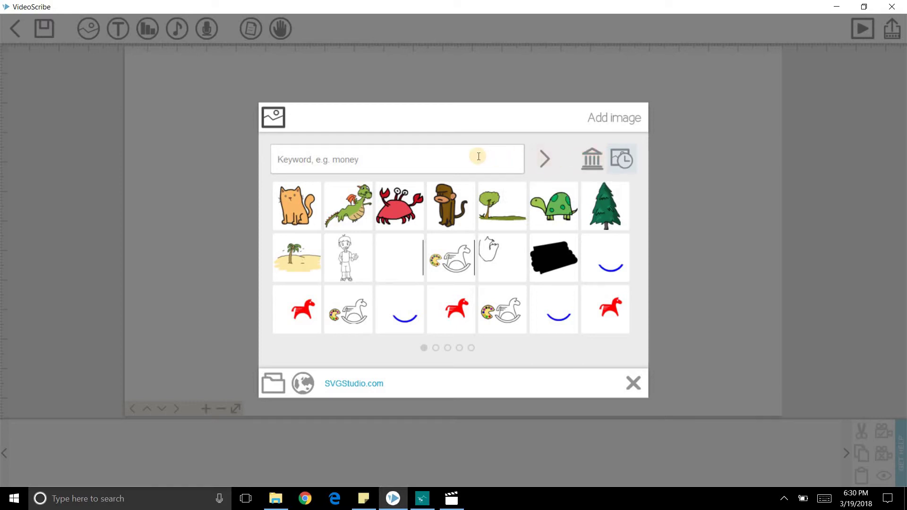
click(633, 382)
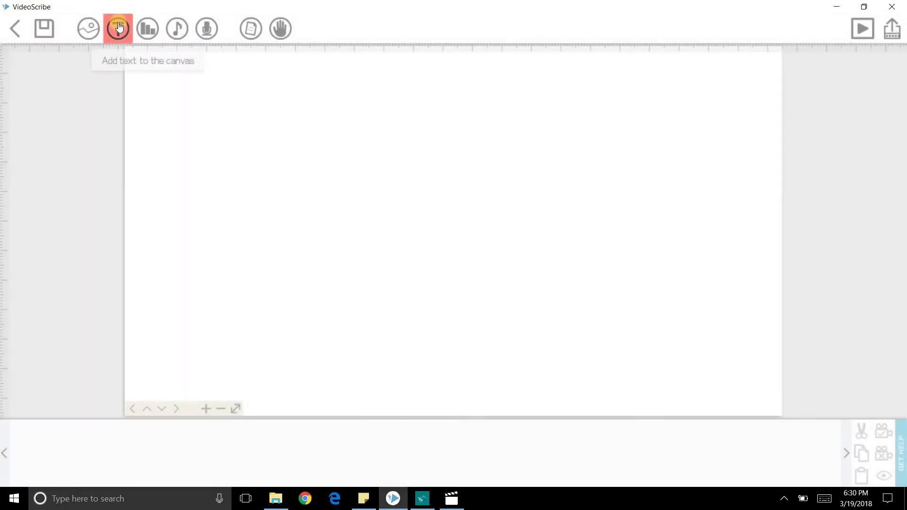
click(119, 27)
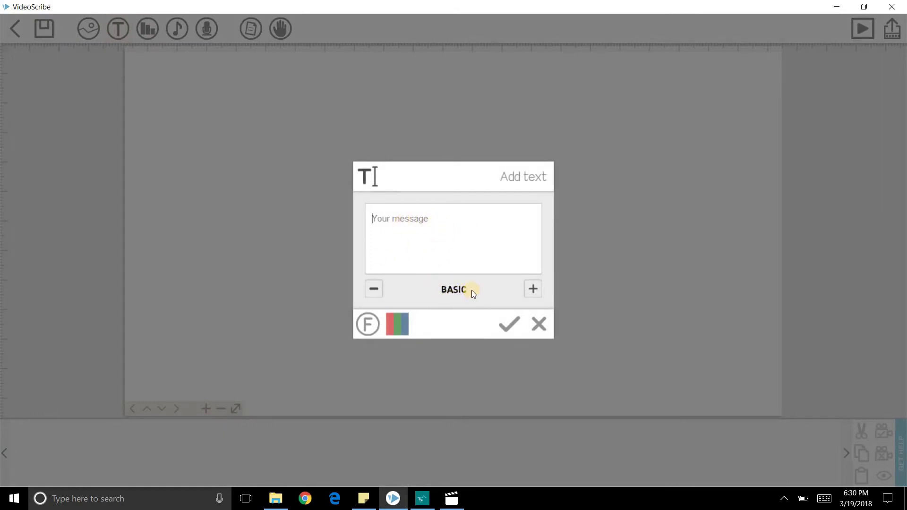
click(405, 330)
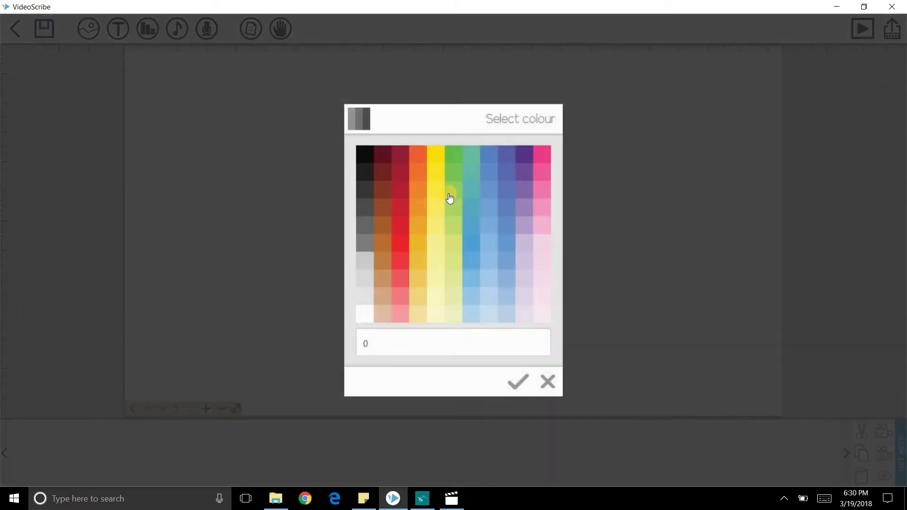
click(540, 378)
click(540, 323)
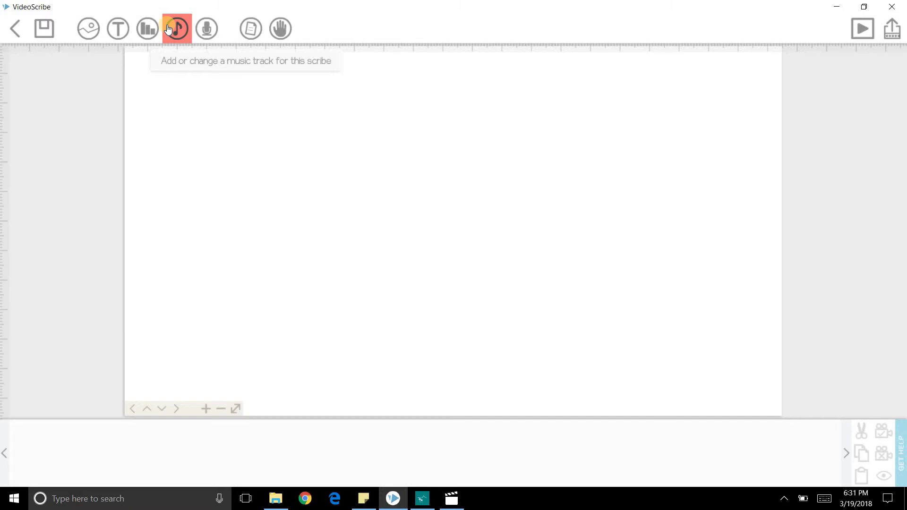
click(168, 29)
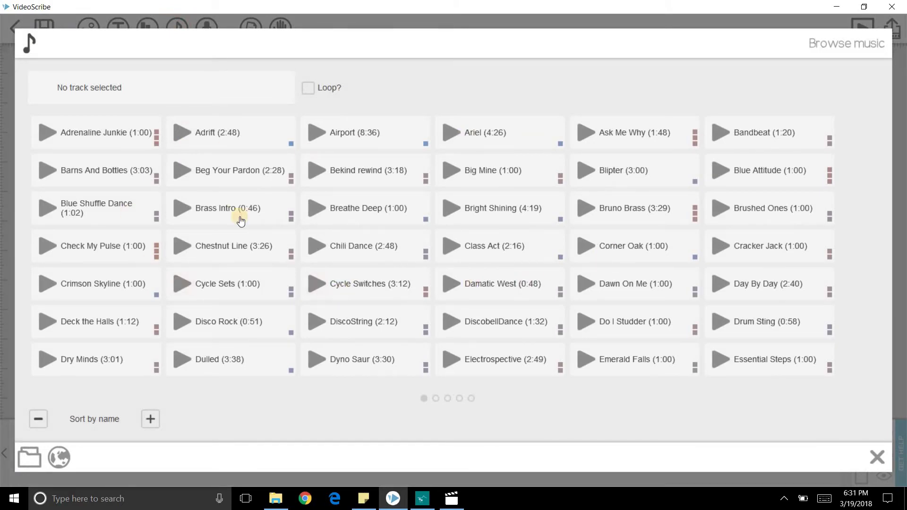
click(181, 283)
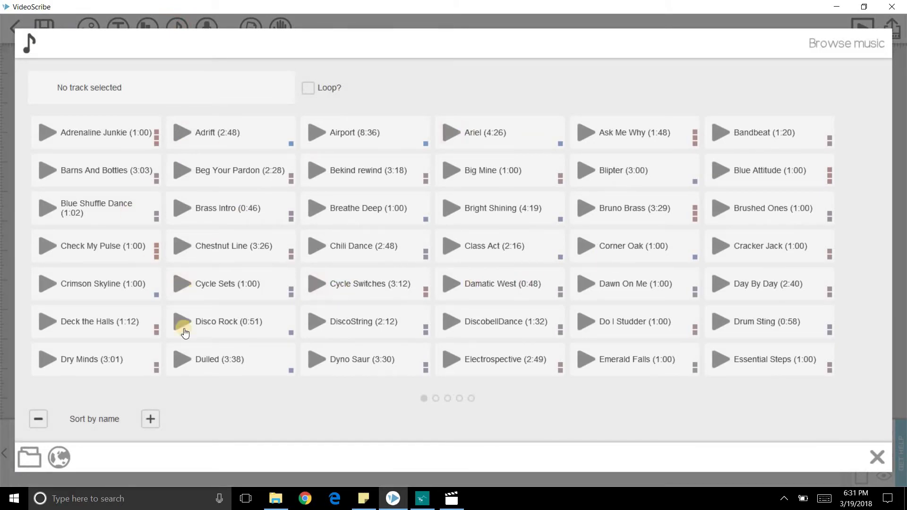
click(152, 419)
click(155, 420)
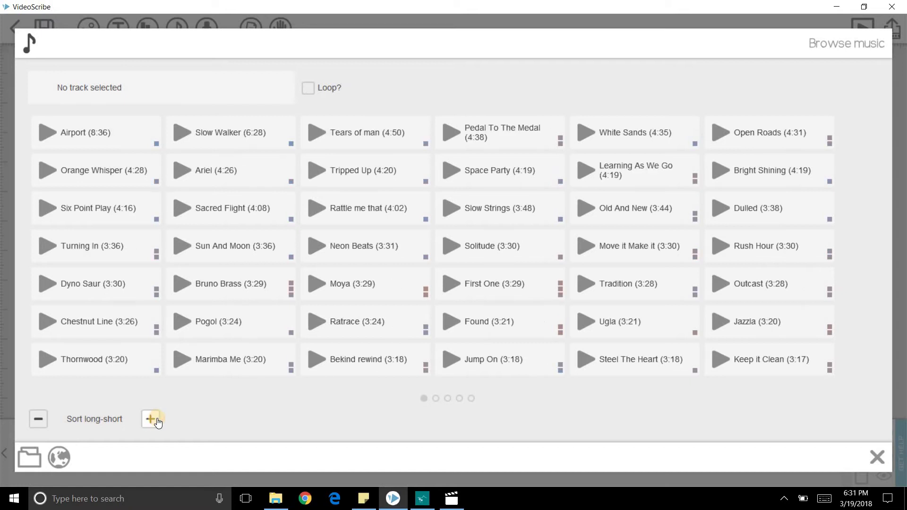
click(153, 420)
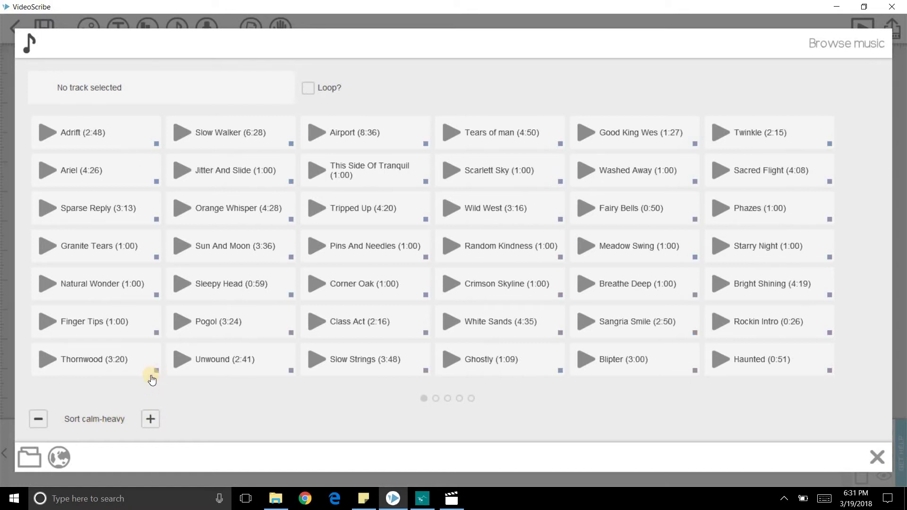
click(474, 398)
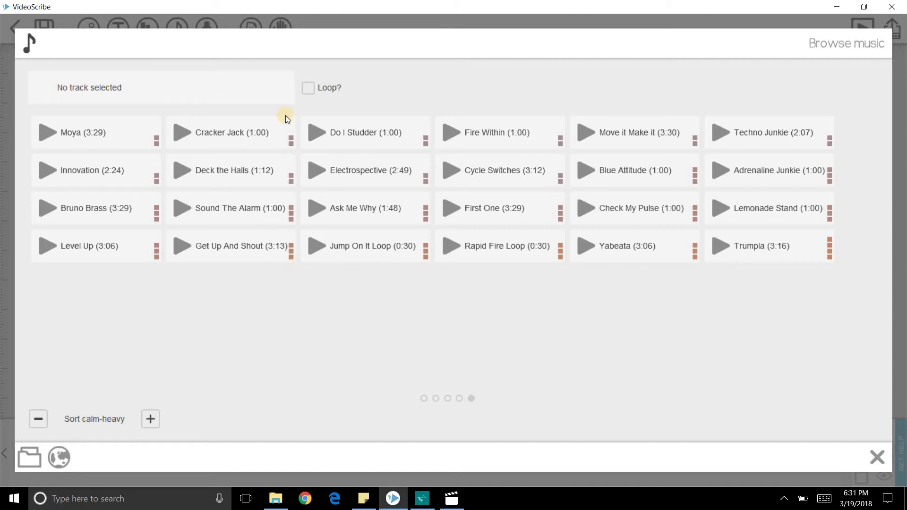
click(307, 89)
click(308, 93)
click(876, 453)
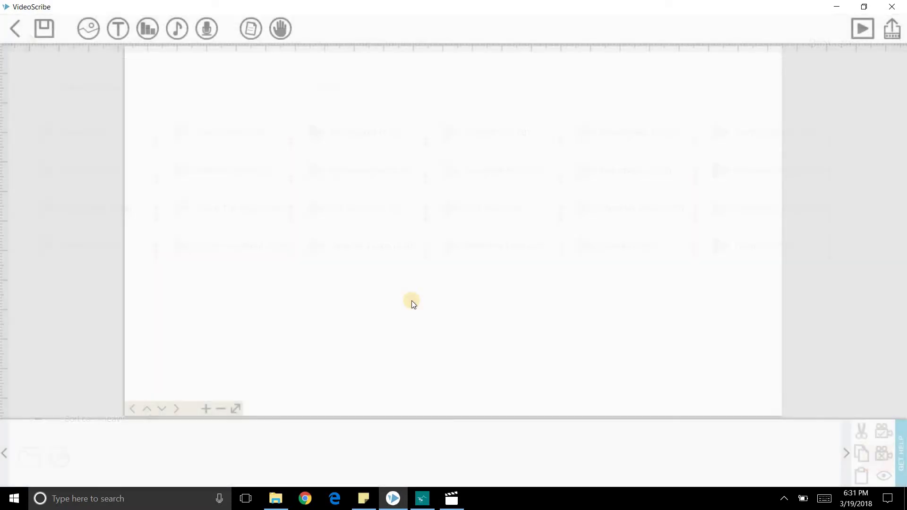
click(215, 35)
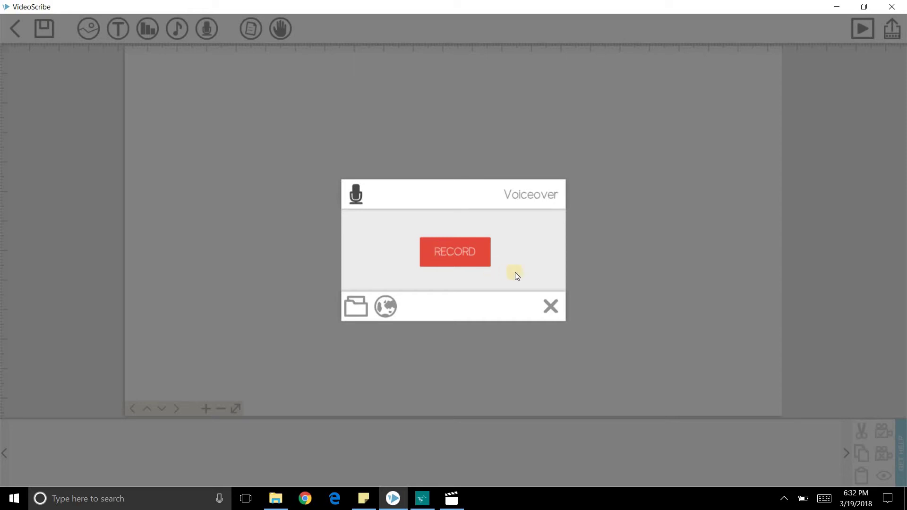
click(550, 306)
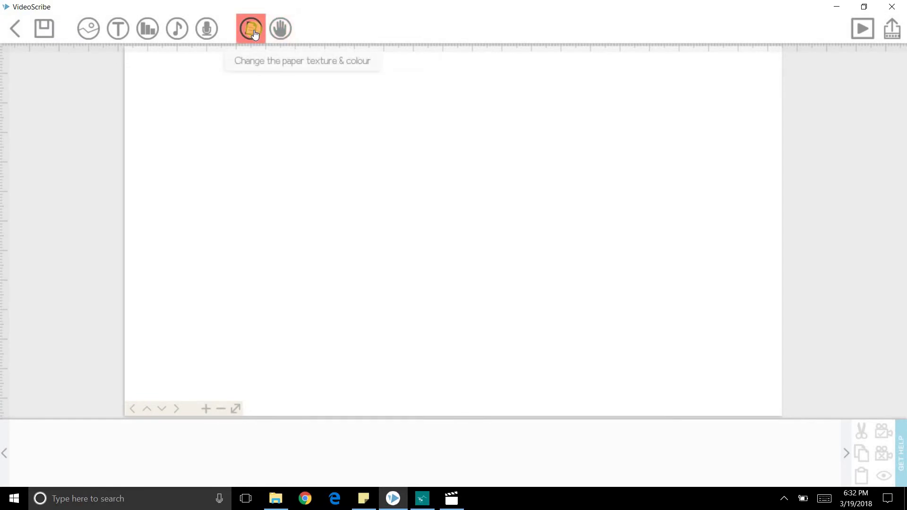
click(253, 32)
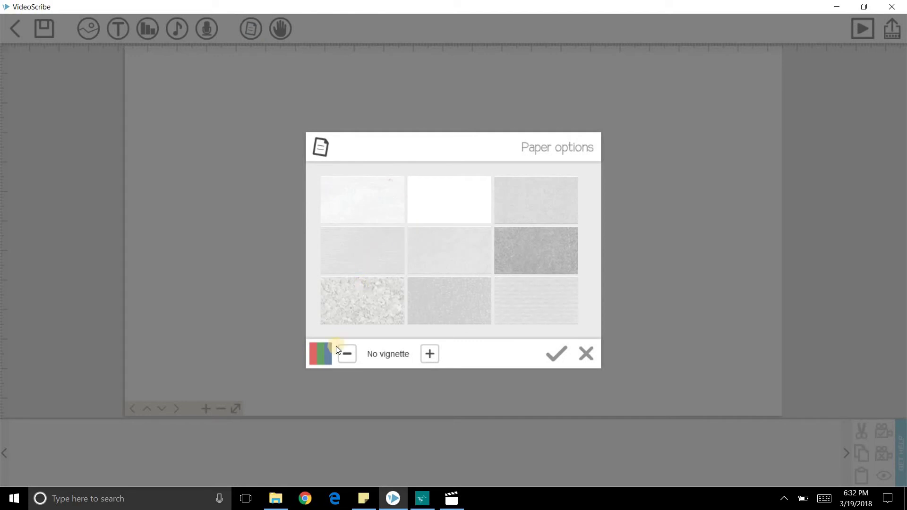
click(329, 358)
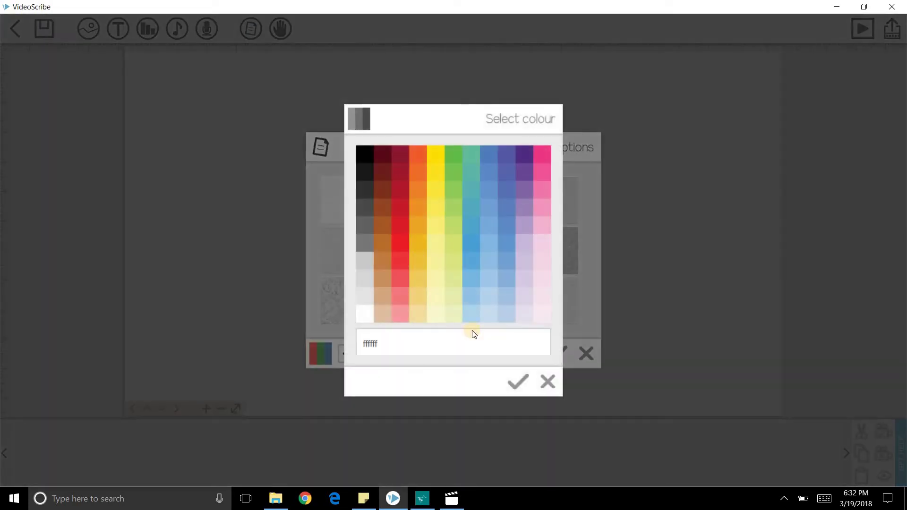
click(546, 382)
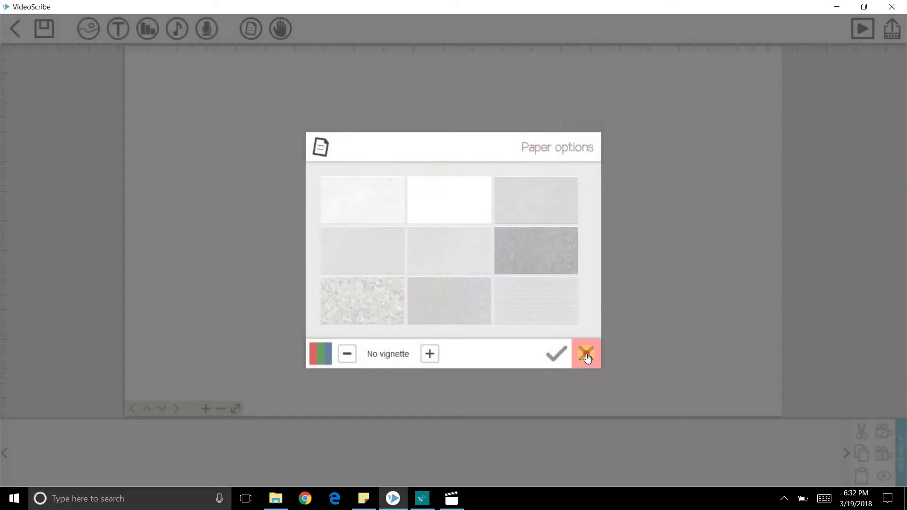
click(586, 353)
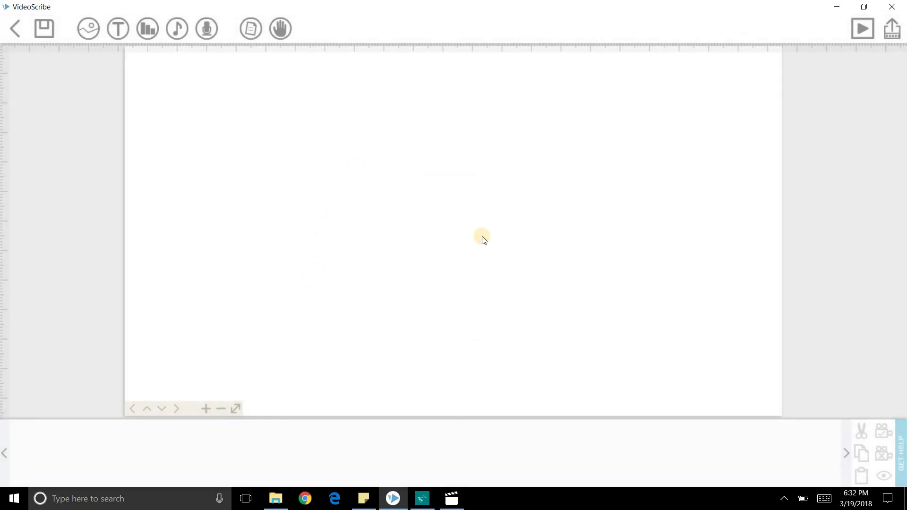
- Browse the PENS and HANNAH hand sets, then close the hand chooser unchanged
click(286, 37)
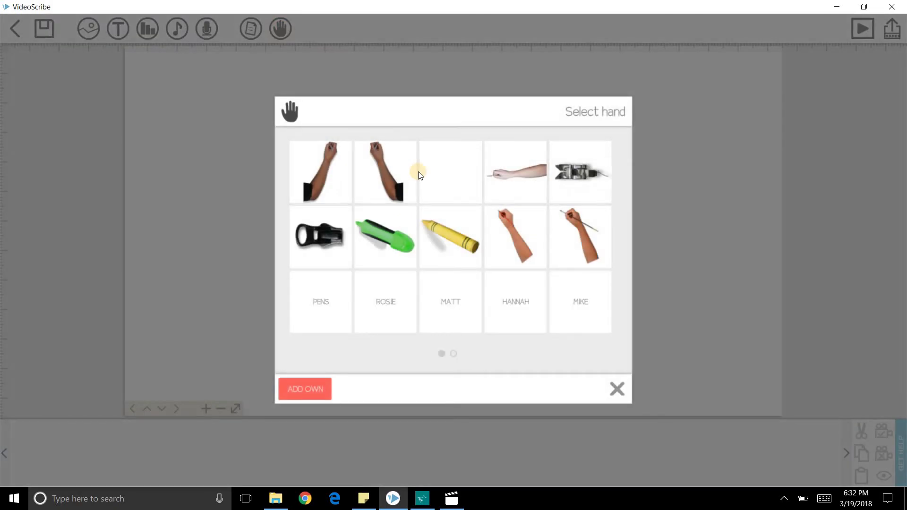
click(327, 294)
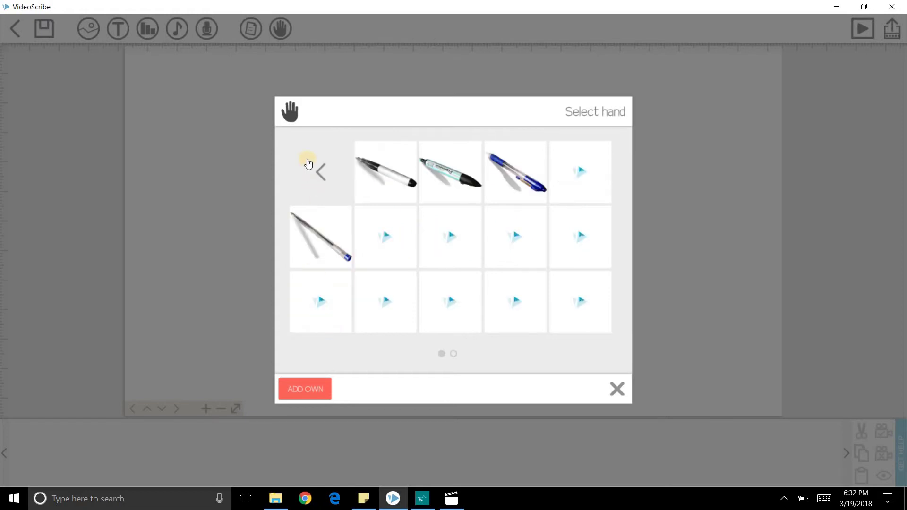
click(325, 180)
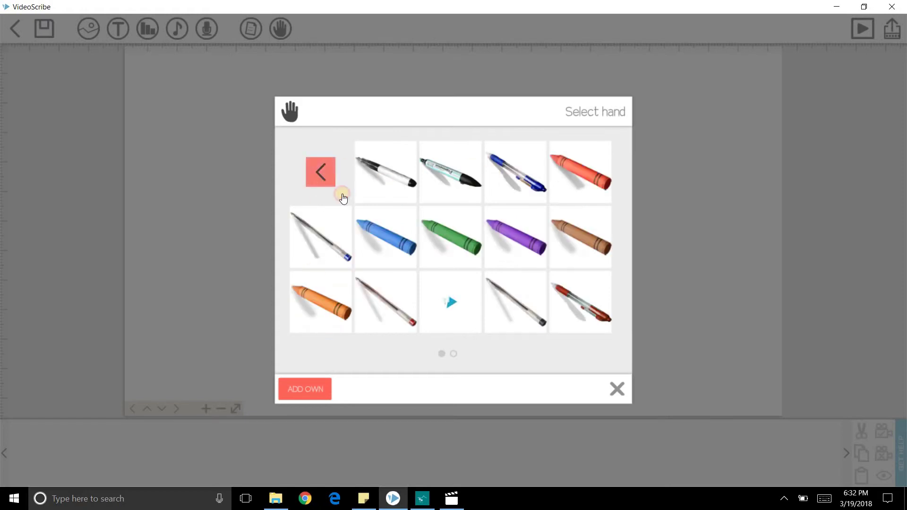
click(530, 300)
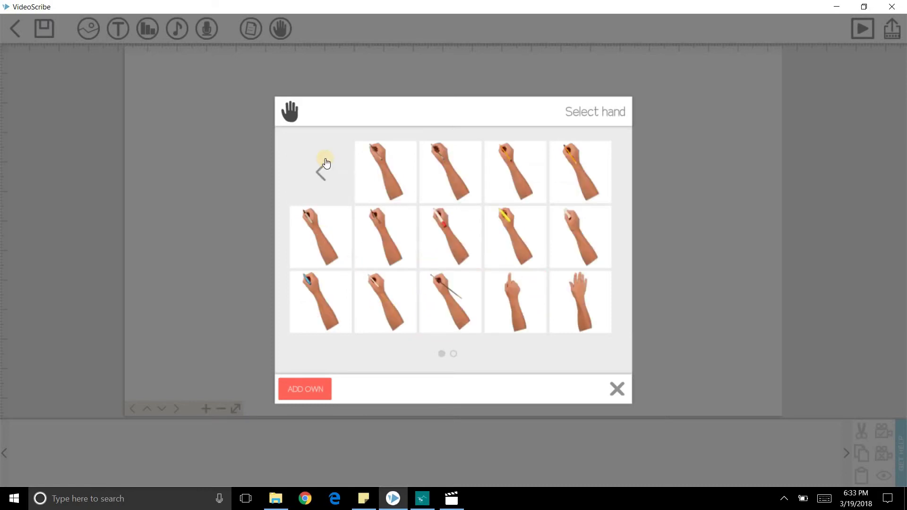
click(326, 162)
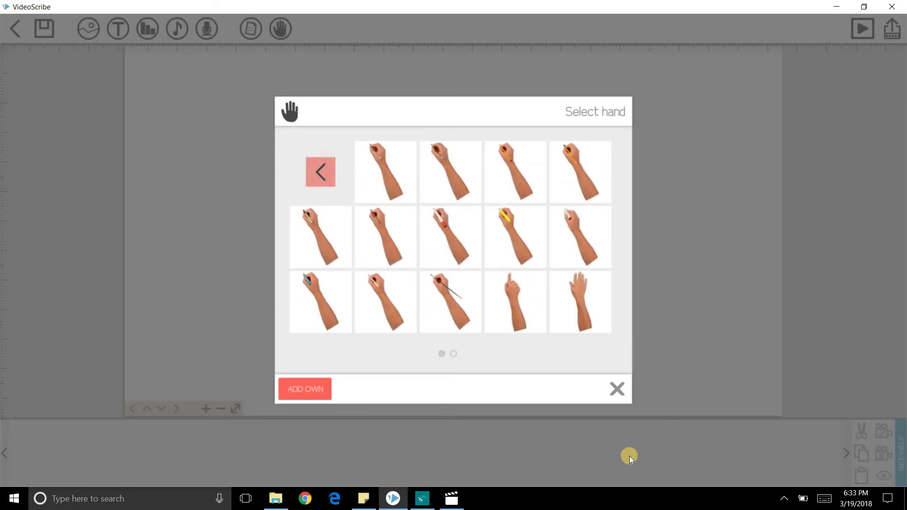
click(617, 393)
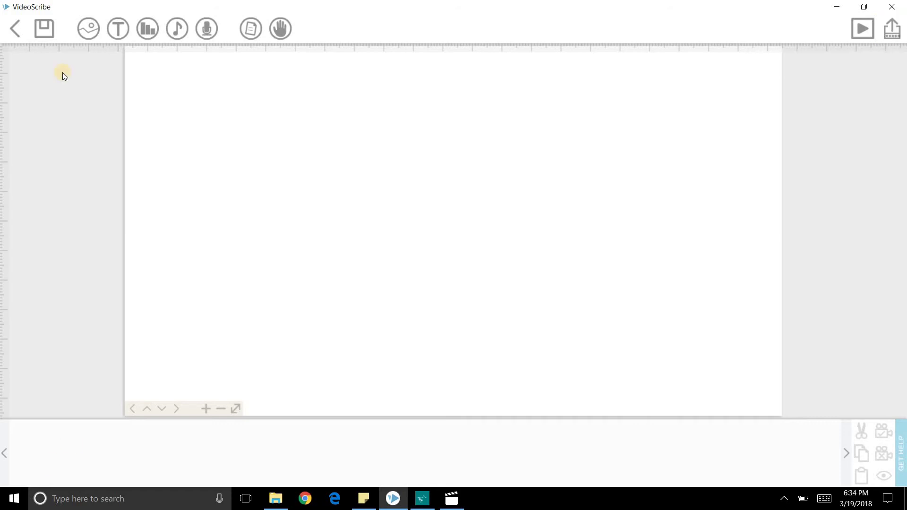
- Add the tree-on-grass 'backdrop' image, enlarge it to fill the canvas, and preview the scribe
click(88, 27)
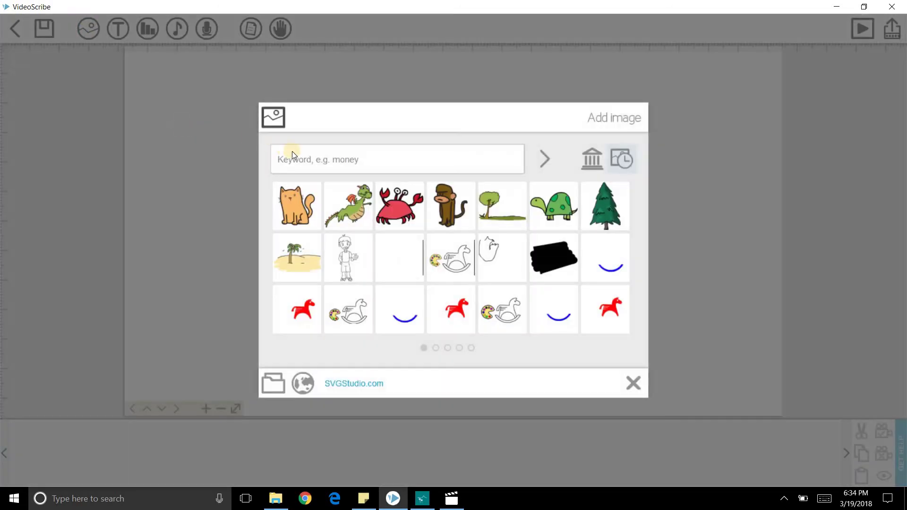
click(297, 158)
text(backdrop)
key(Return)
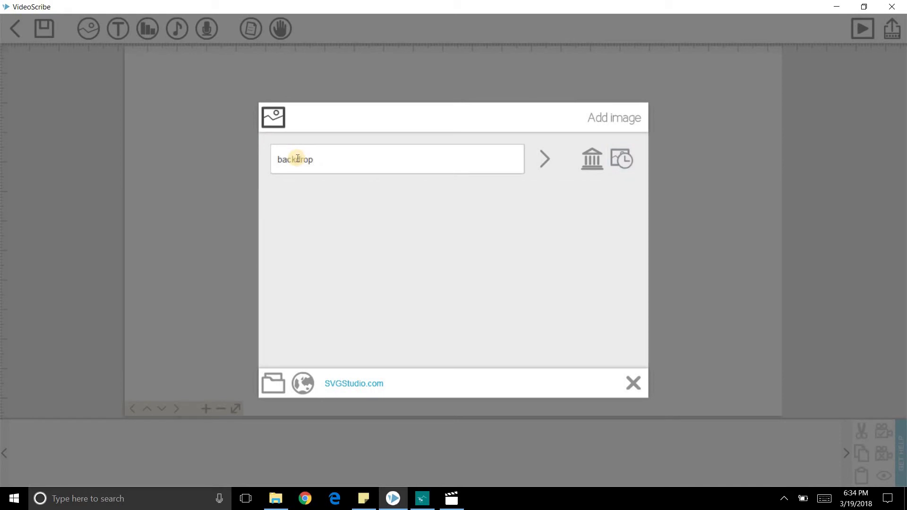
click(450, 349)
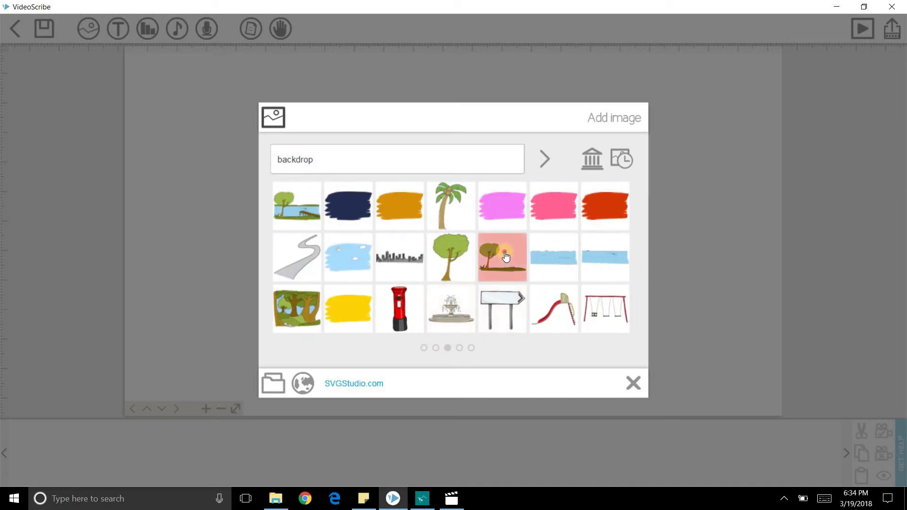
click(504, 255)
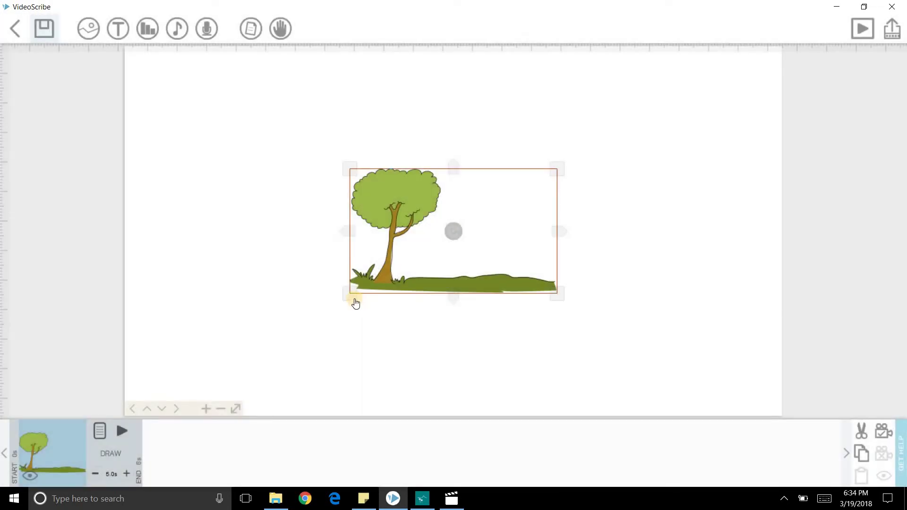
drag(355, 303, 159, 433)
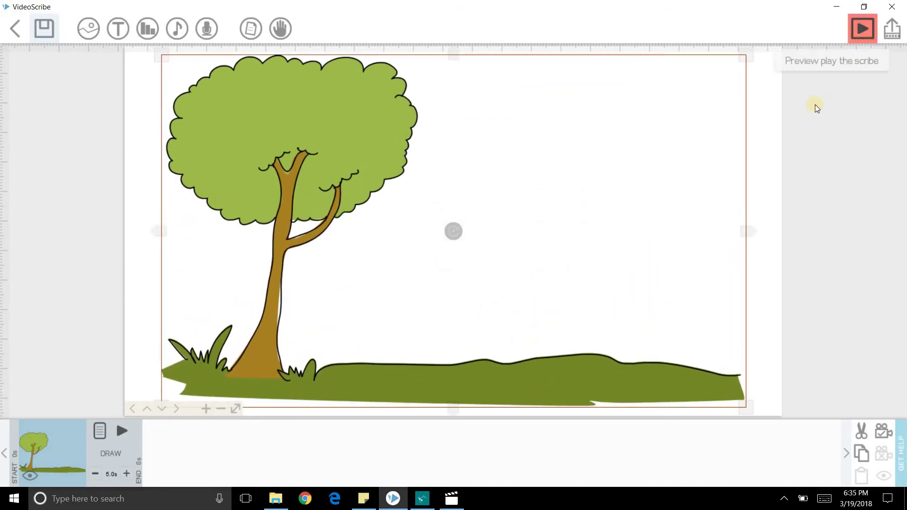
click(856, 42)
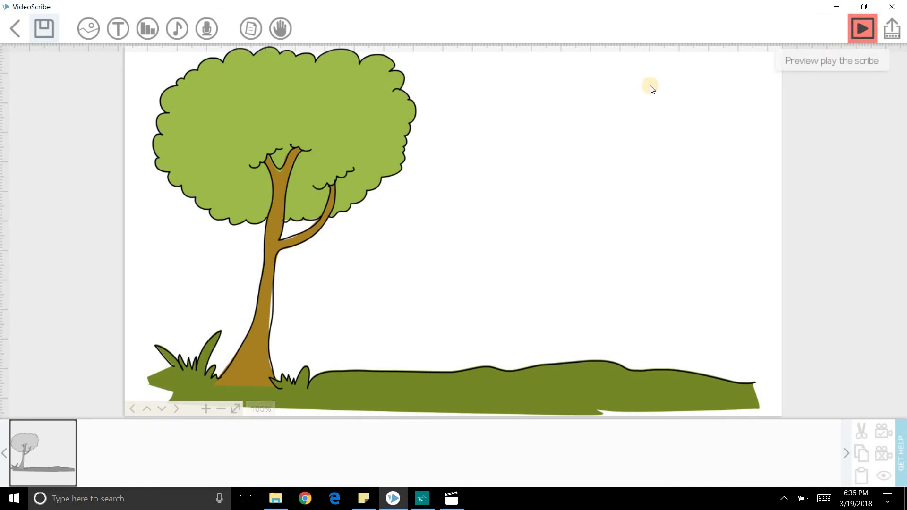
- Add the brown monkey from an 'animal' search, shrunk and placed on the grass at right
click(84, 31)
click(336, 161)
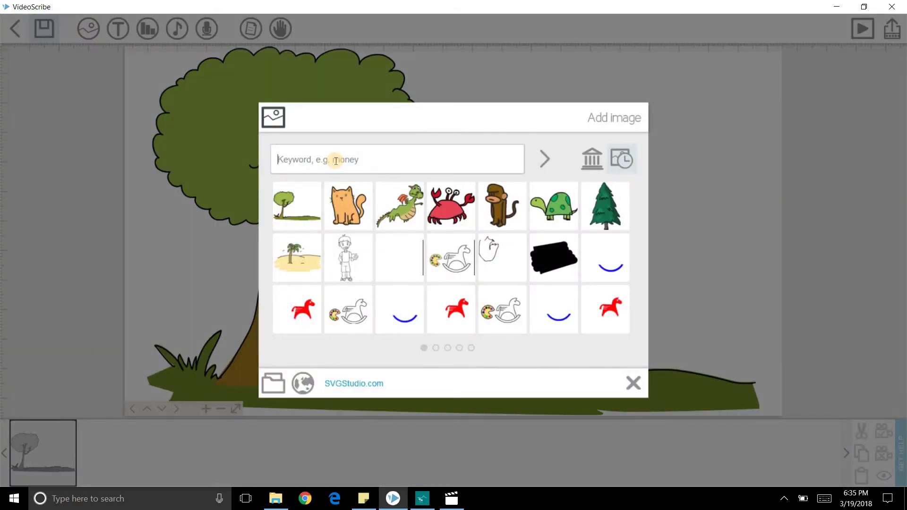
text(animal)
key(Return)
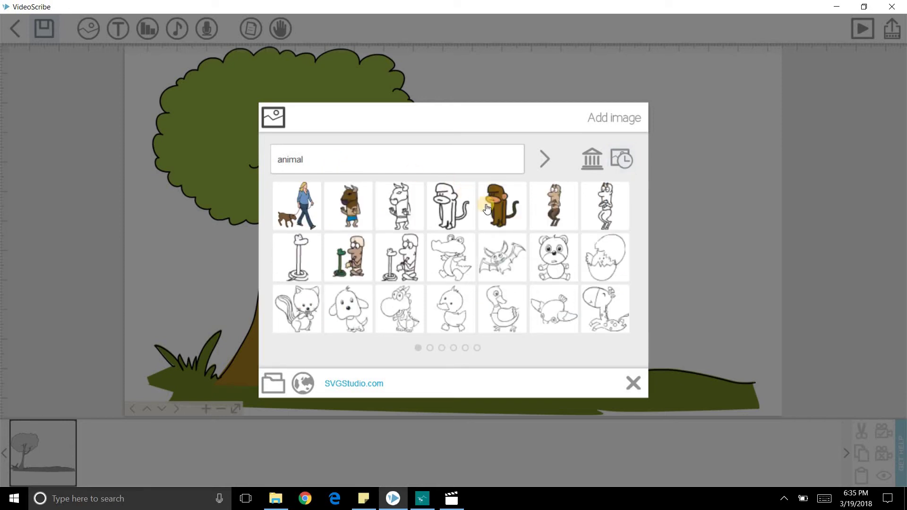
click(489, 209)
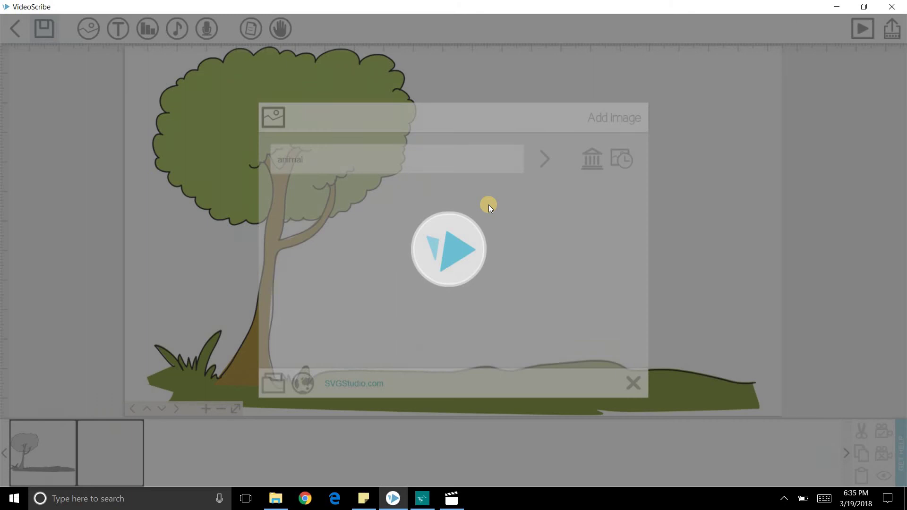
drag(432, 251, 638, 315)
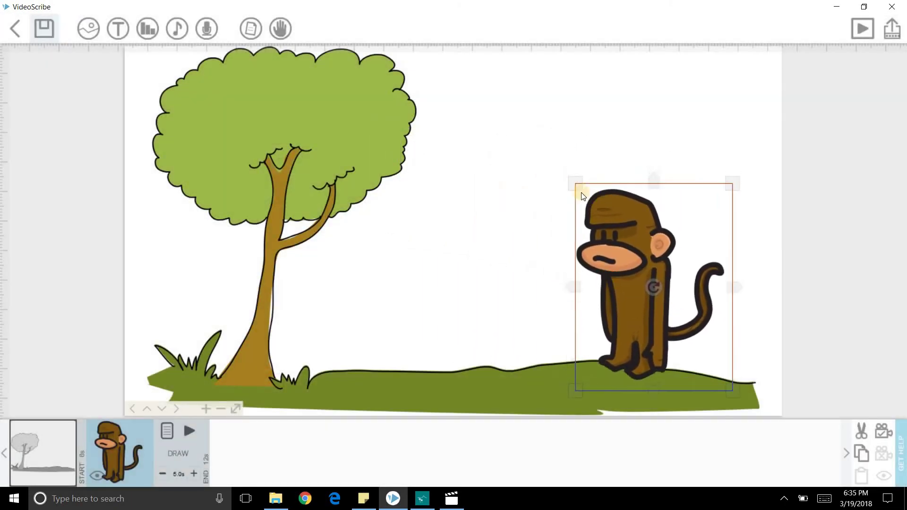
drag(596, 207, 622, 305)
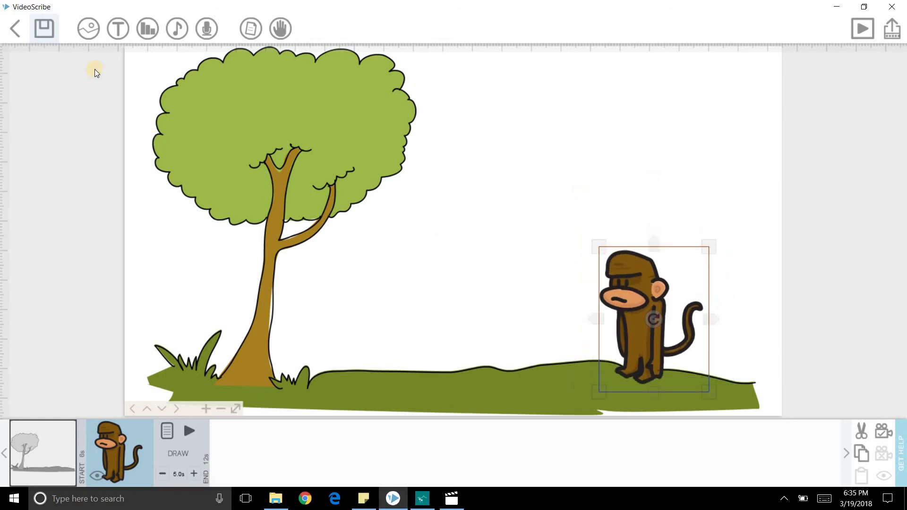
- Add the green dragon, shrink it and move it left beside the tree
click(94, 34)
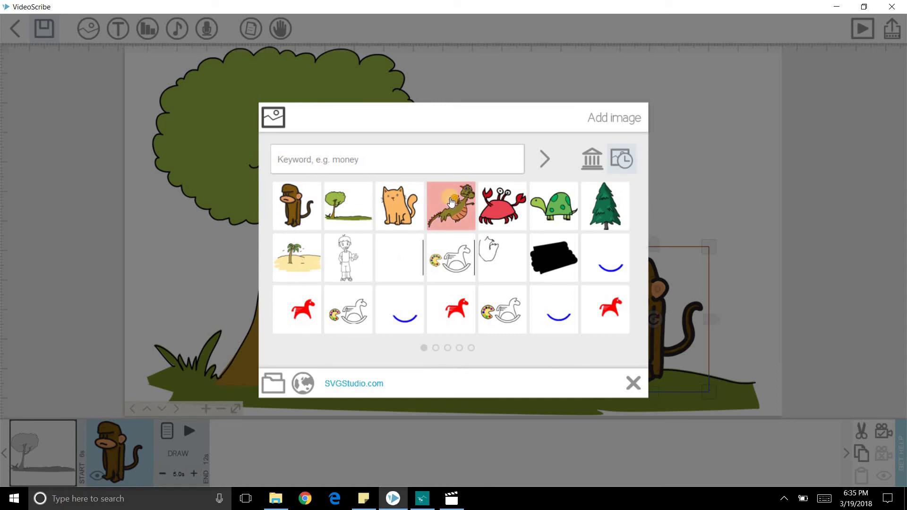
click(451, 217)
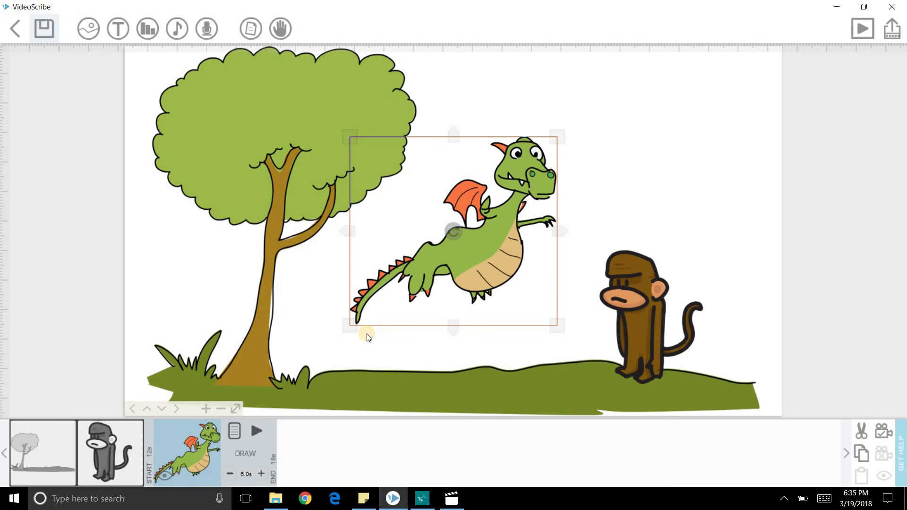
drag(368, 336, 384, 298)
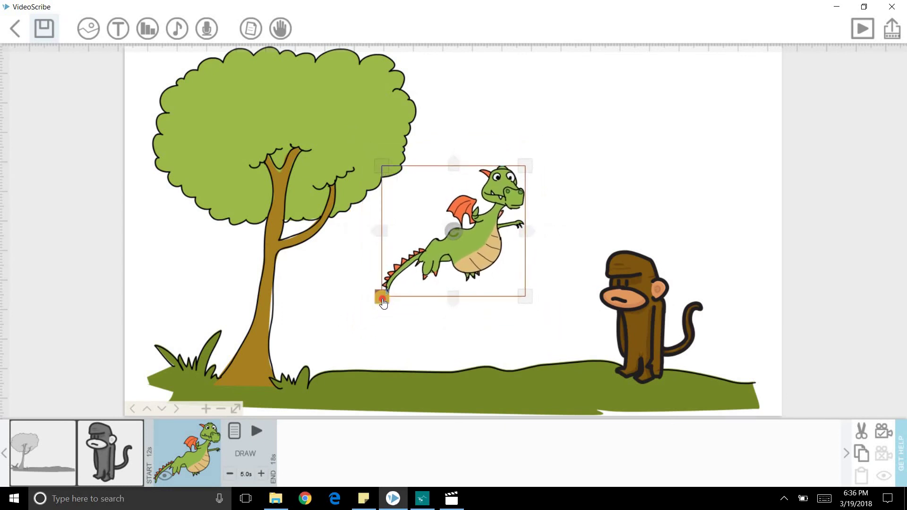
drag(470, 243, 423, 244)
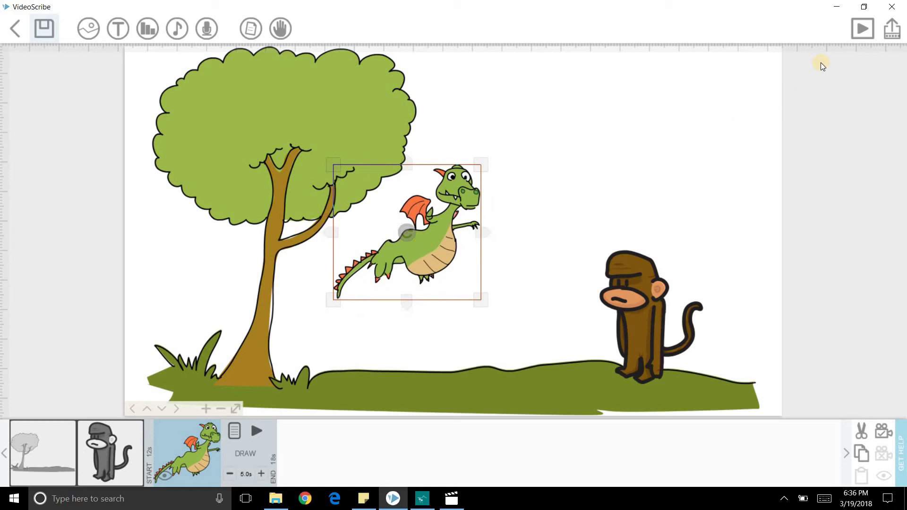
click(855, 35)
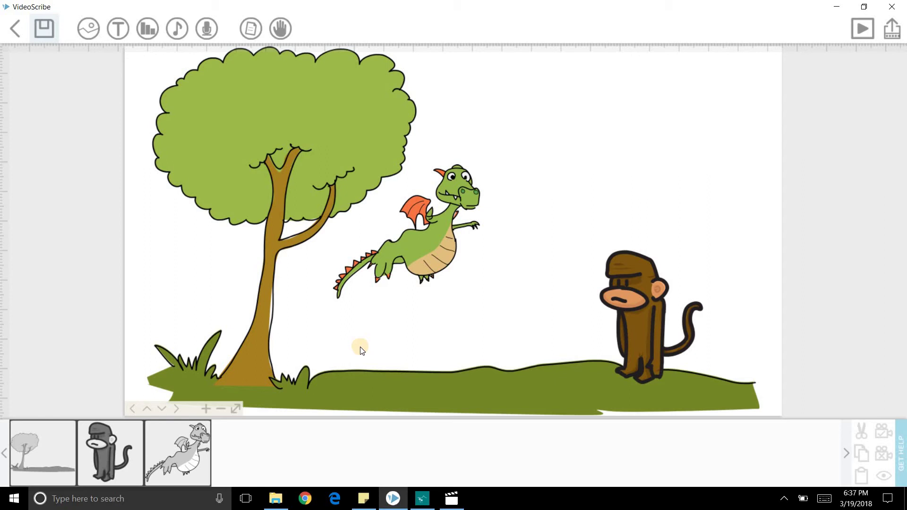
- Set the current camera view for the tree and the monkey elements
click(58, 459)
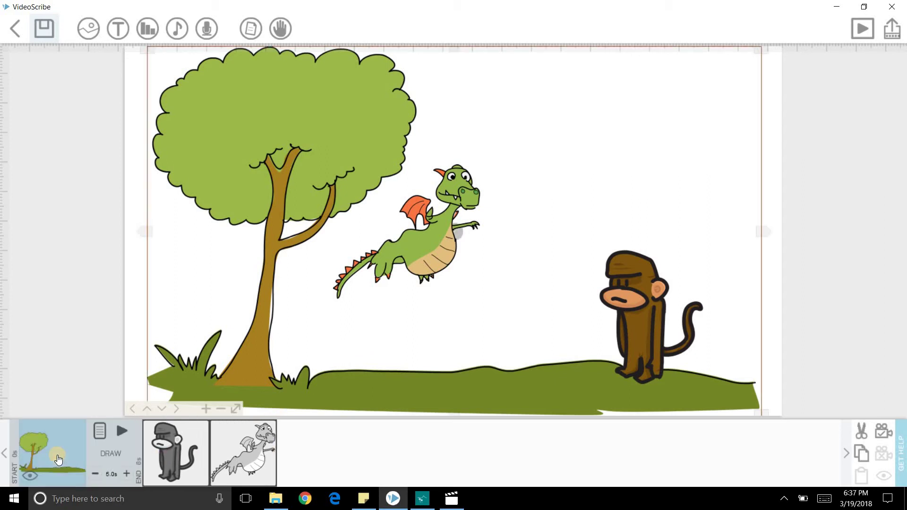
click(882, 434)
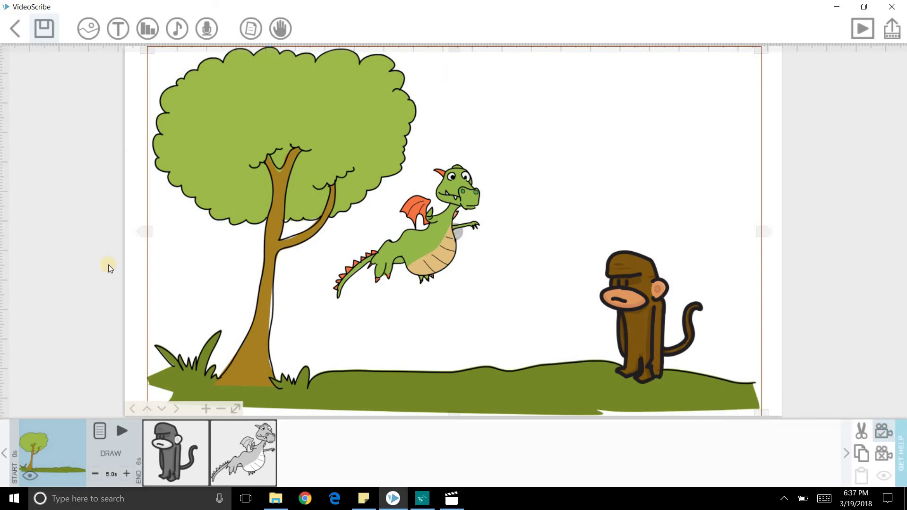
click(174, 459)
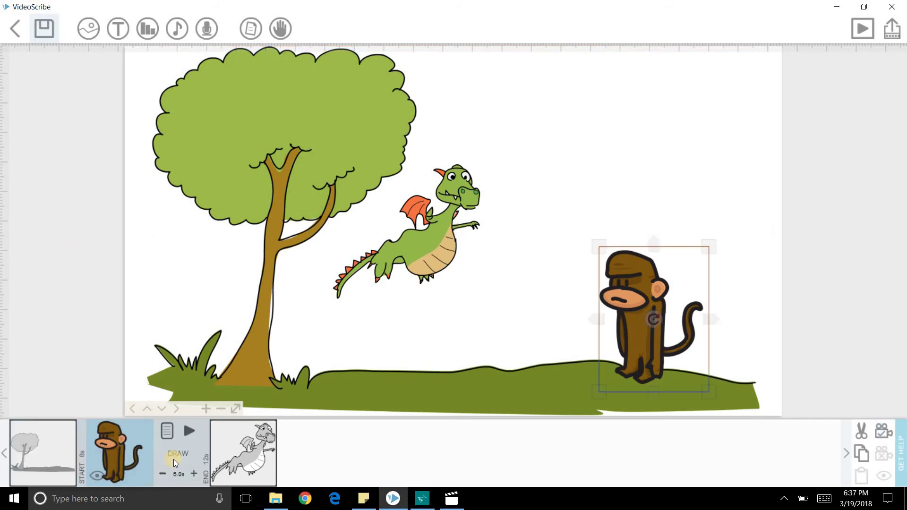
click(888, 434)
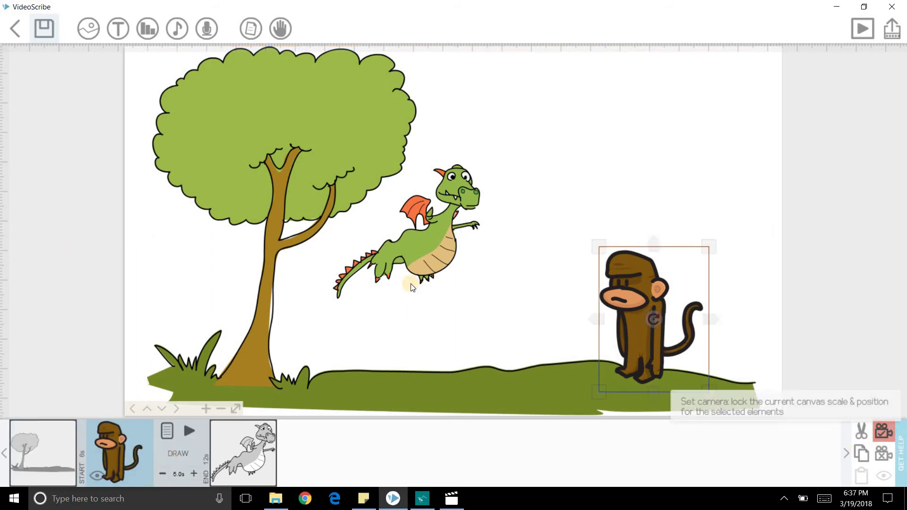
- Zoom to 205% on the dragon and set that close-up as its camera
click(247, 449)
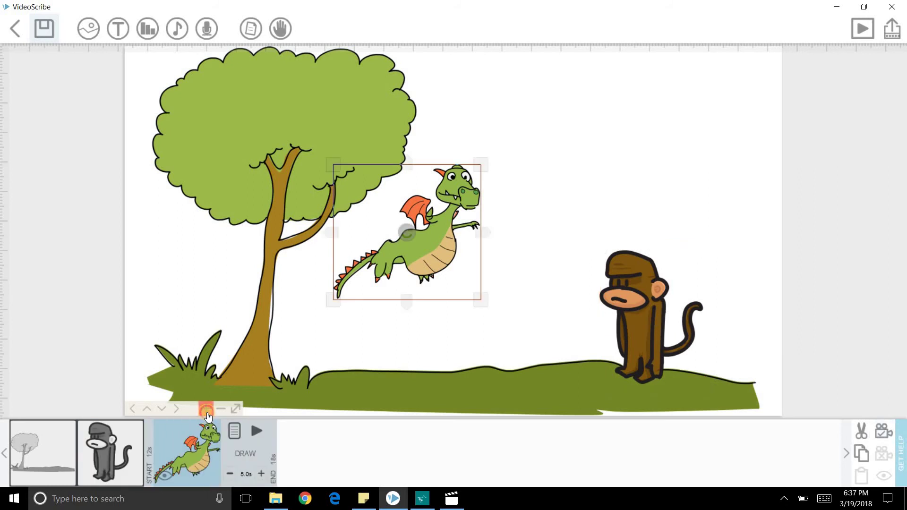
click(207, 412)
click(207, 411)
click(206, 411)
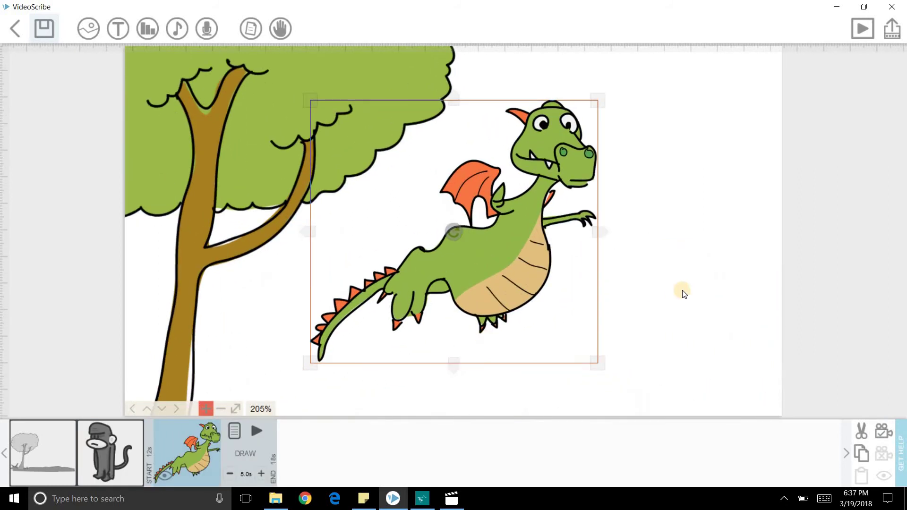
click(880, 428)
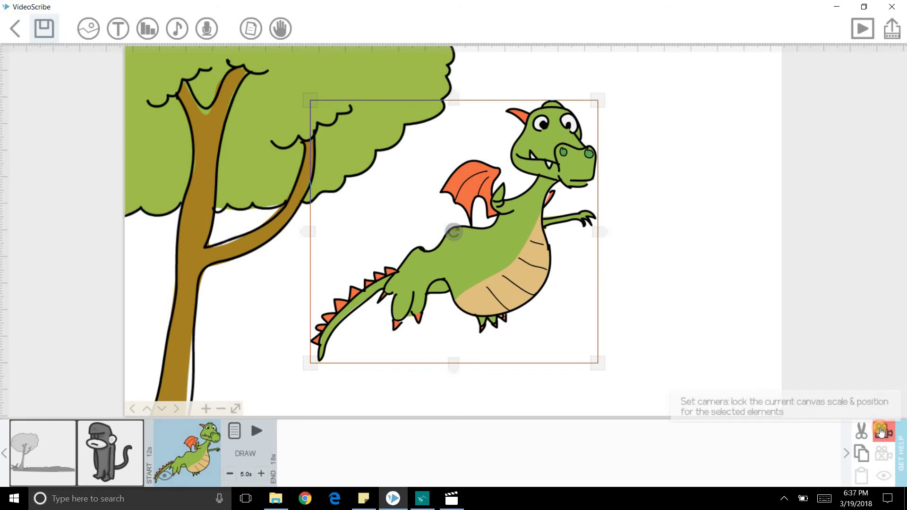
- Play the whole scribe preview from the start, including the dragon close-up
click(862, 31)
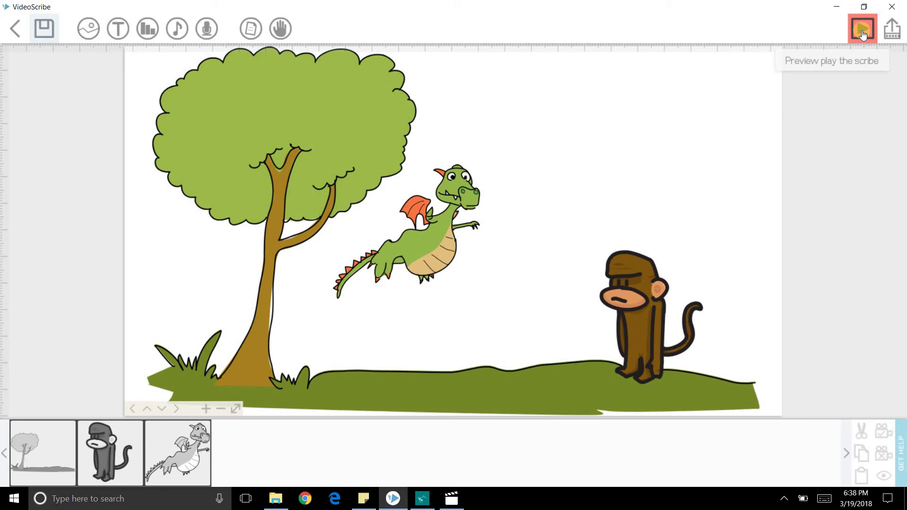
- Search 'animal', add the sitting orange cat in empty canvas space, and enlarge it
click(131, 414)
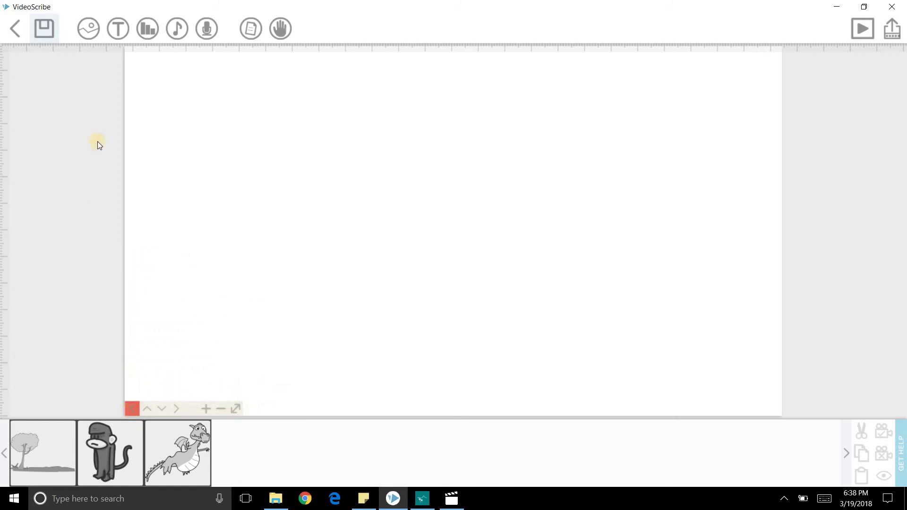
click(84, 33)
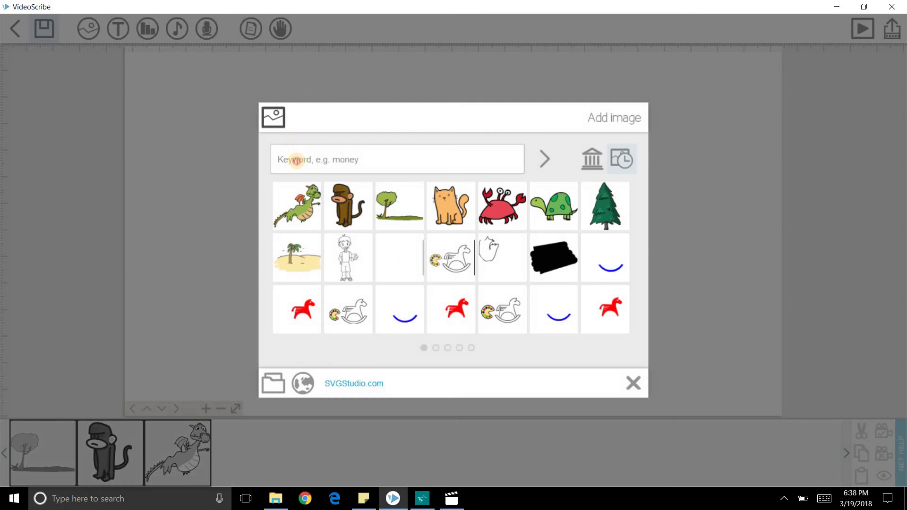
text(animal)
key(Return)
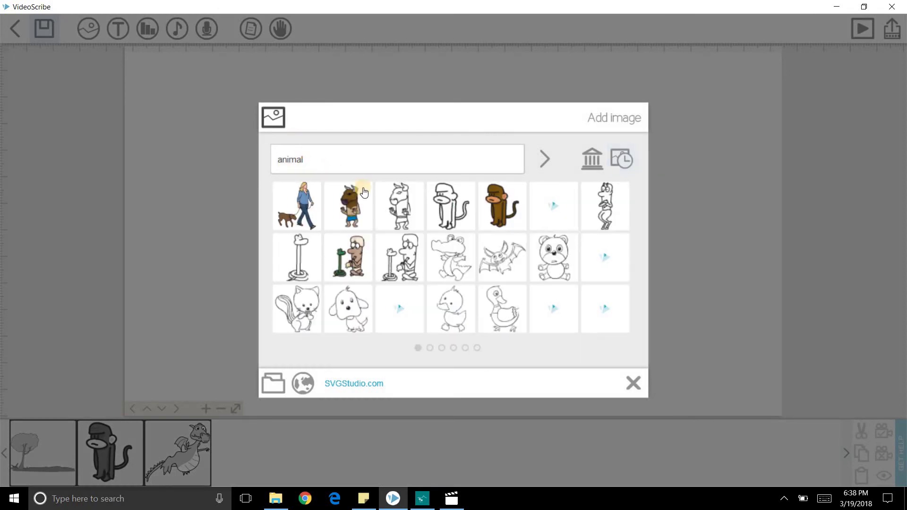
click(464, 348)
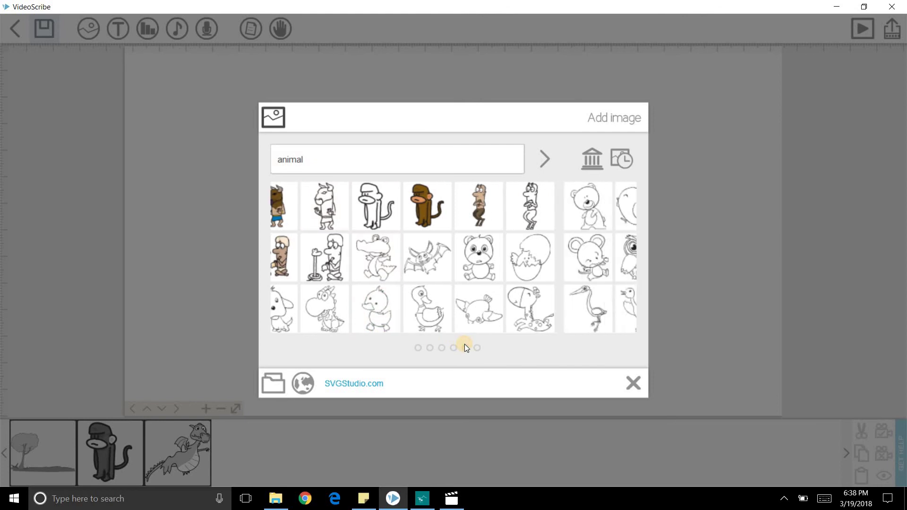
click(614, 318)
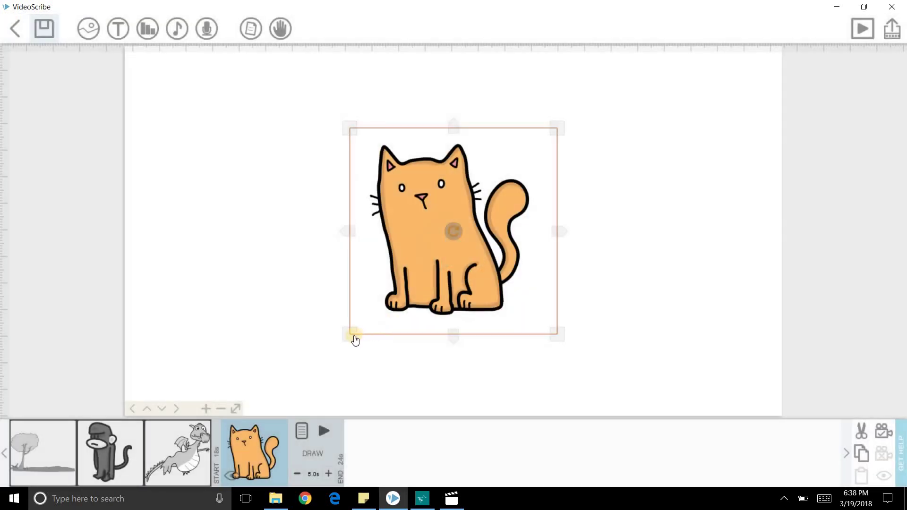
drag(355, 340, 299, 383)
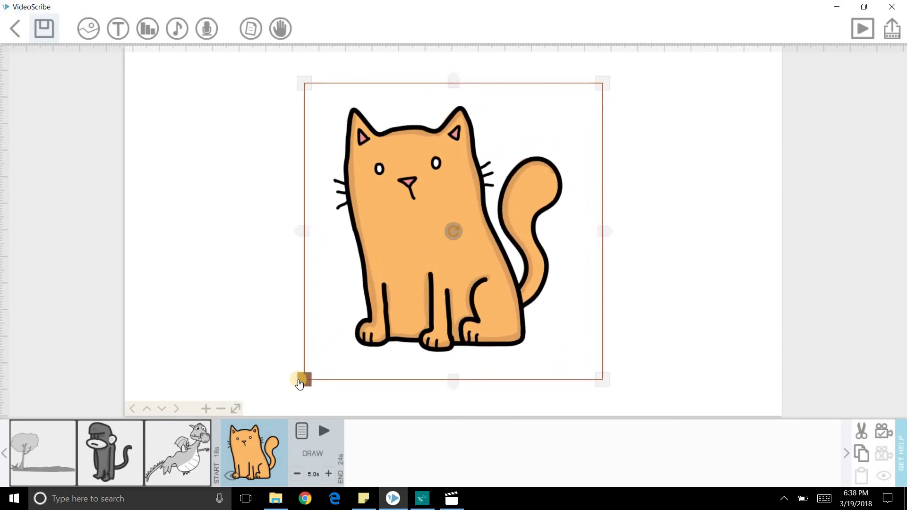
- Select the cat, dragon and tree elements on the timeline in turn
click(316, 473)
click(191, 468)
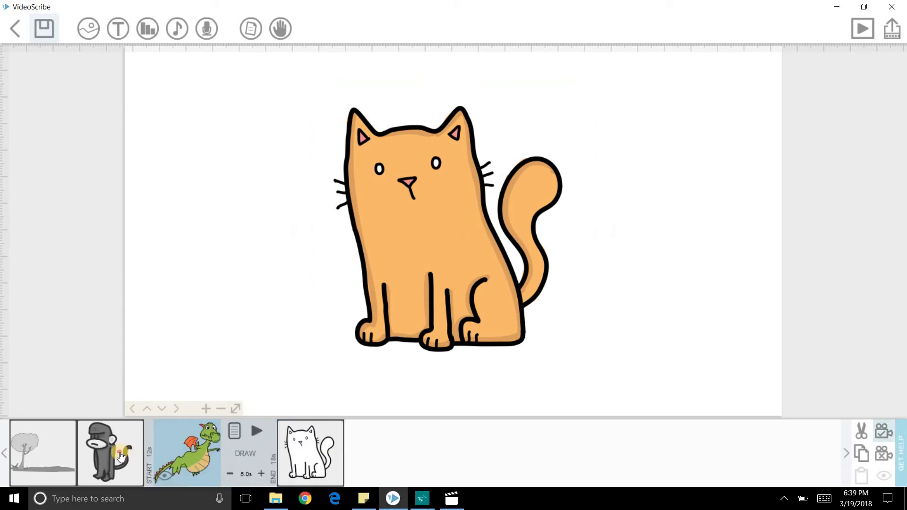
click(54, 454)
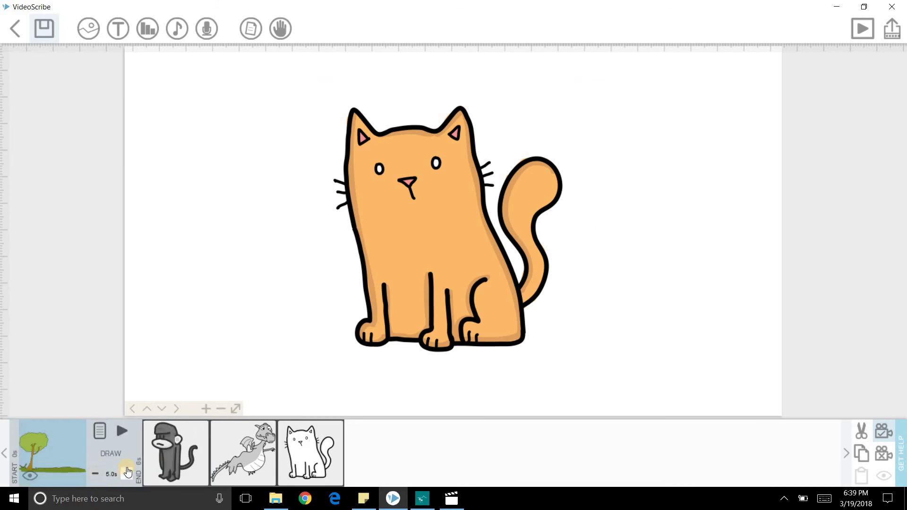
- Lengthen the tree's draw time to 6s and shorten the cat's to 3.5s
click(127, 470)
click(303, 461)
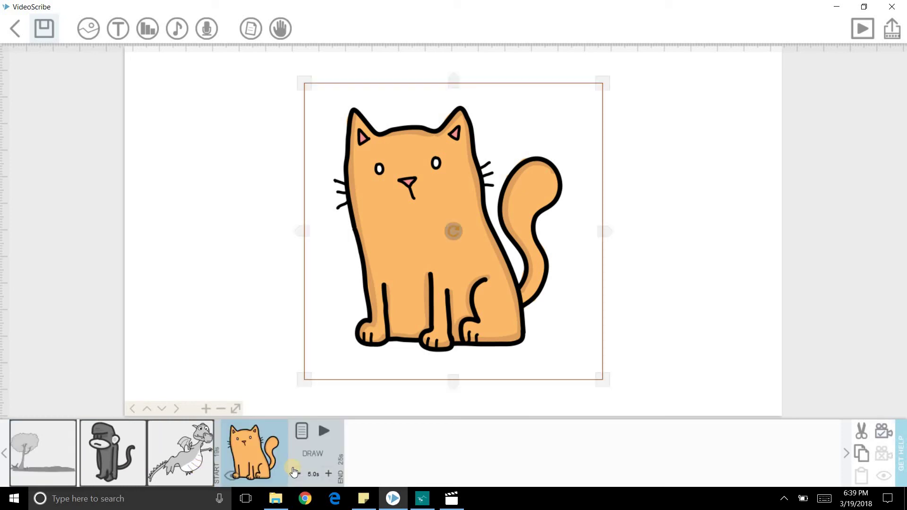
click(298, 473)
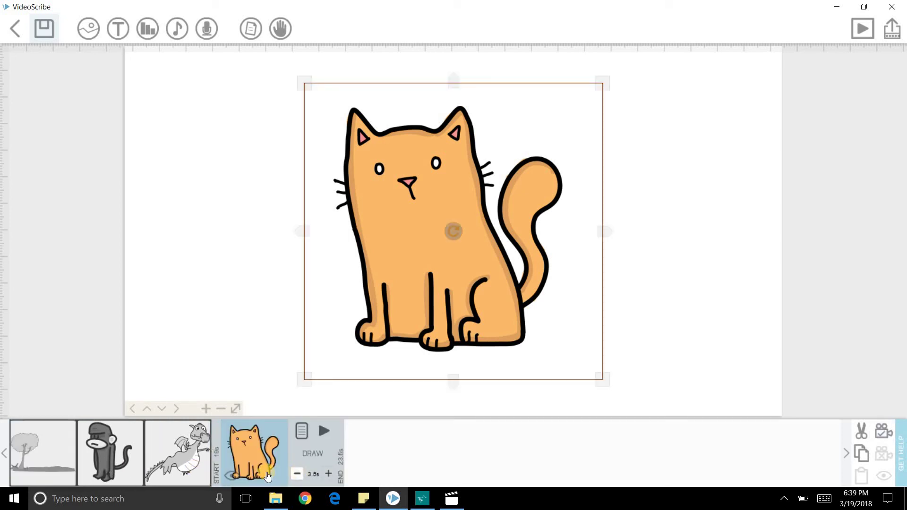
click(201, 465)
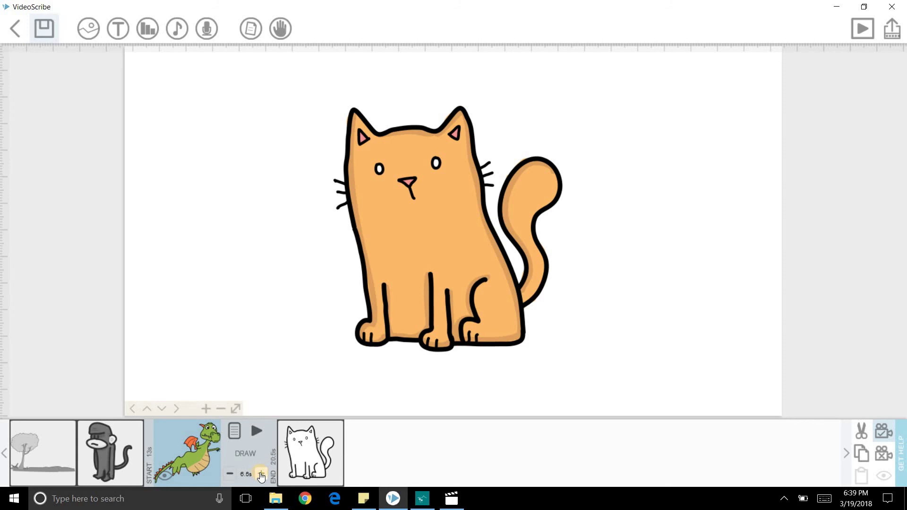
- Set the cat's camera view, give the dragon 6.5s, and preview from the dragon onward
click(319, 456)
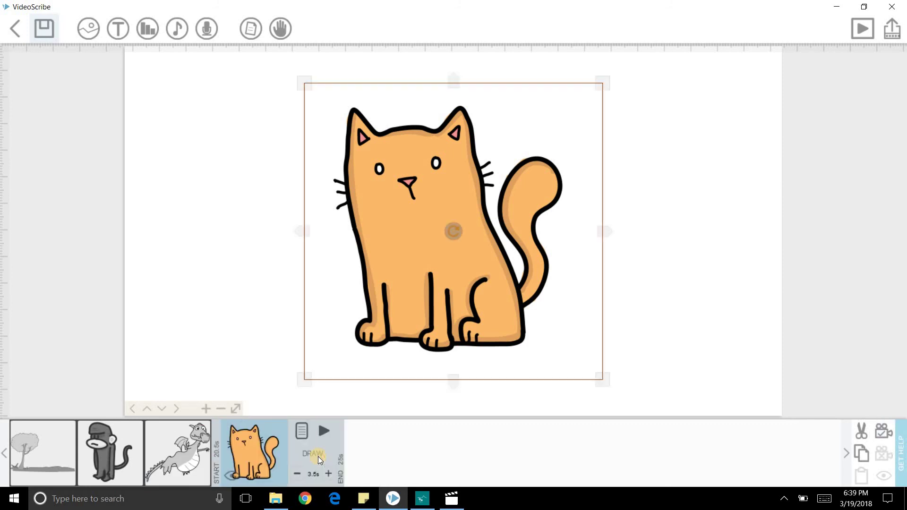
click(883, 434)
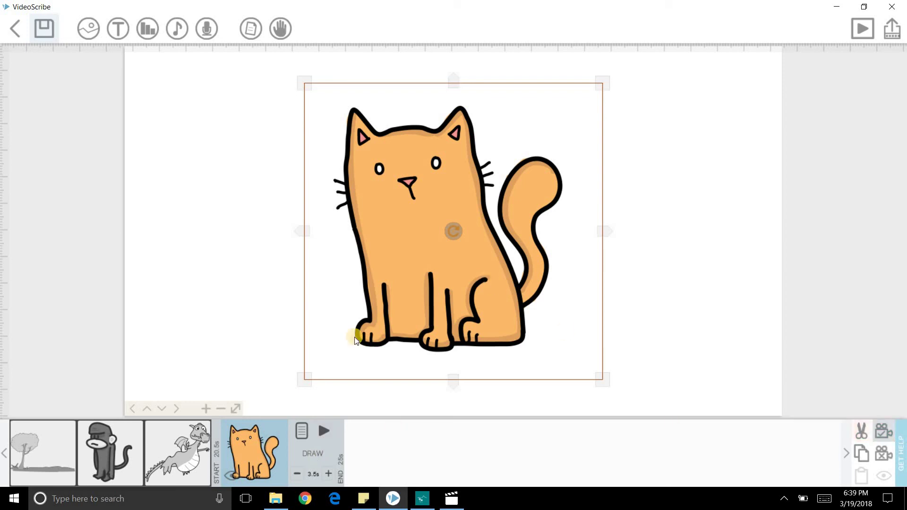
click(194, 454)
click(301, 449)
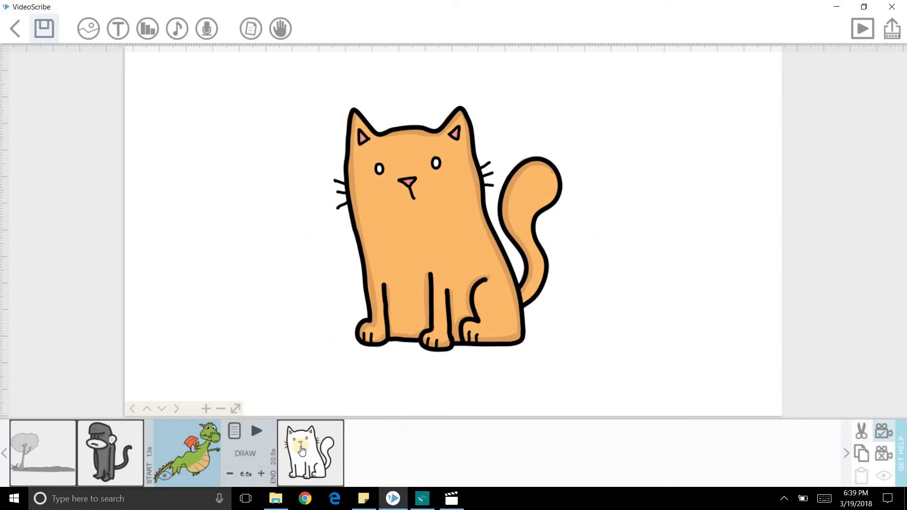
click(258, 431)
- Play the preview from the dragon element to the end, then select the cat element
click(862, 34)
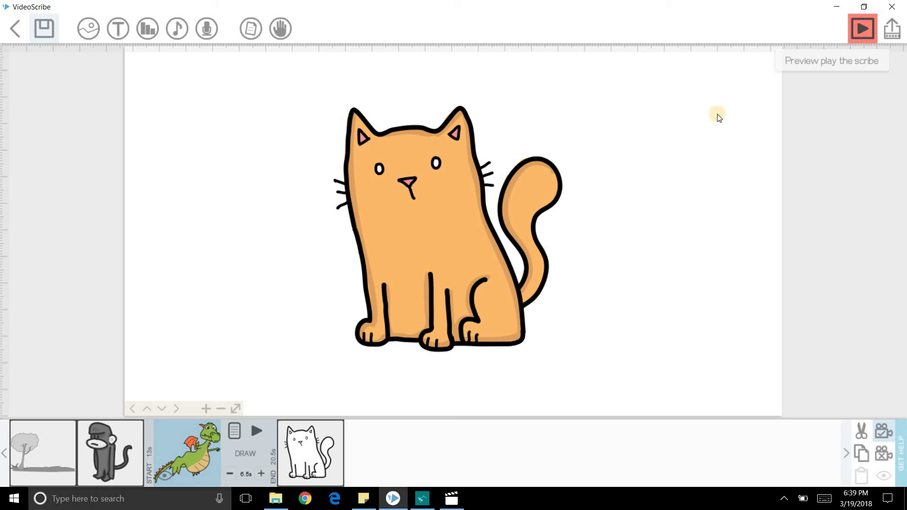
click(256, 431)
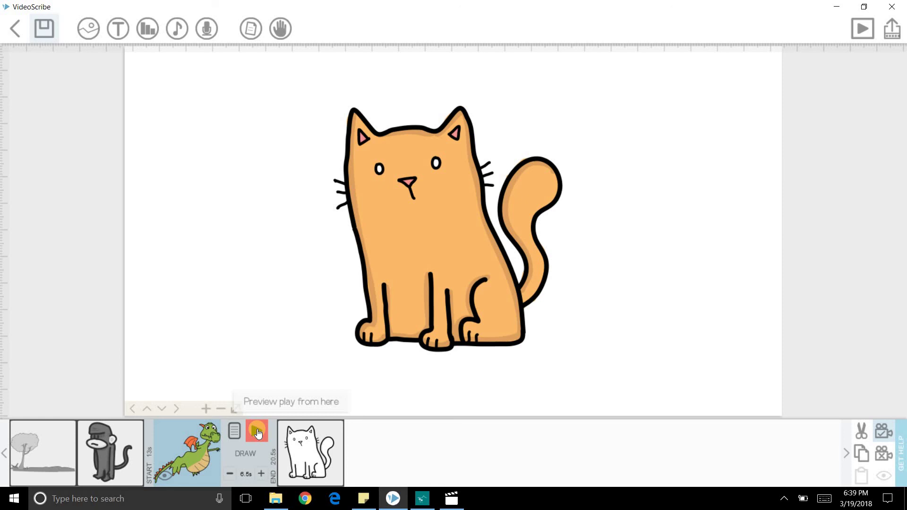
click(257, 429)
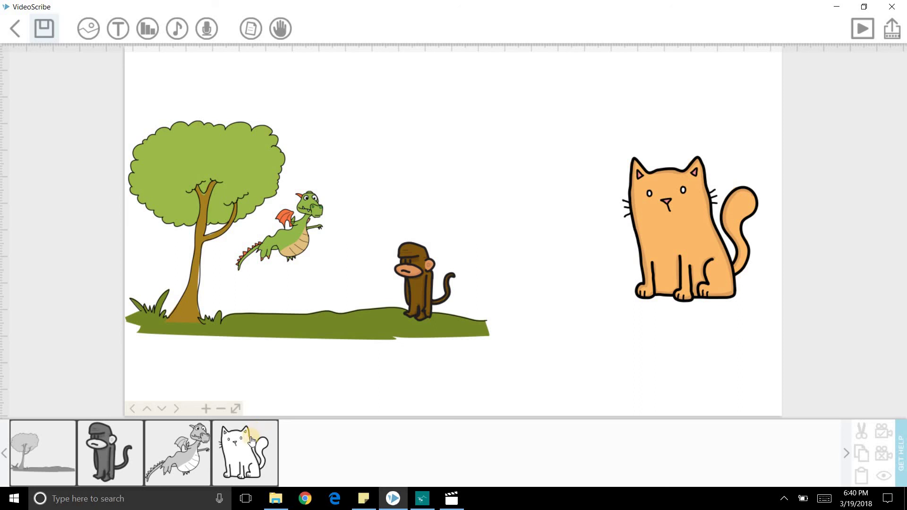
click(251, 442)
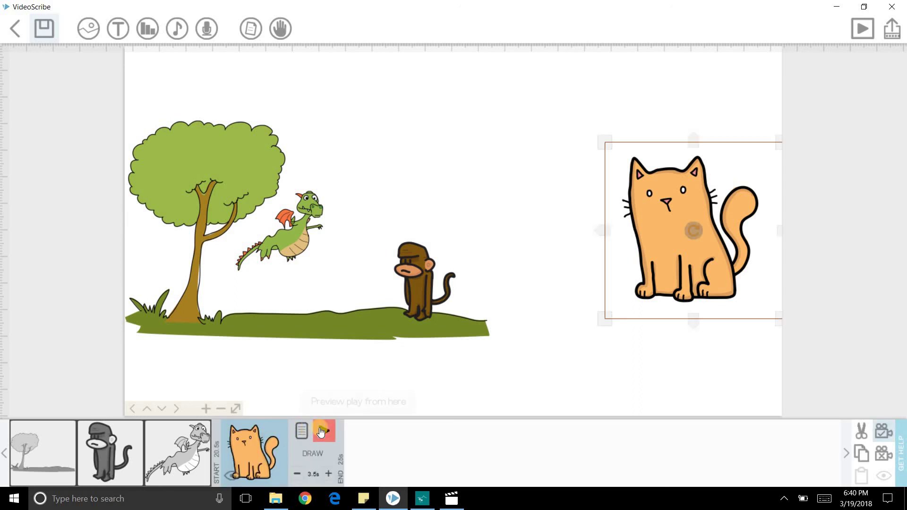
- Preview the scribe from the cat element onward with 'Zoom at end?' unticked
click(320, 430)
click(815, 454)
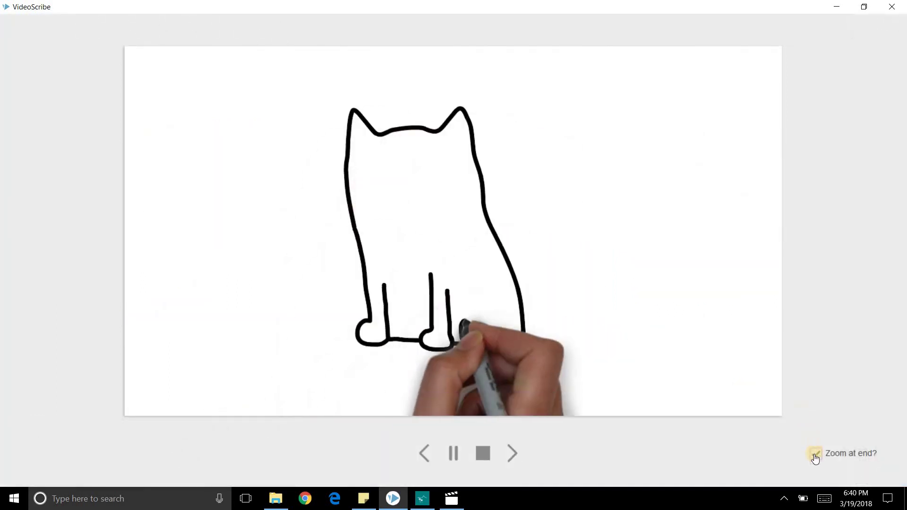